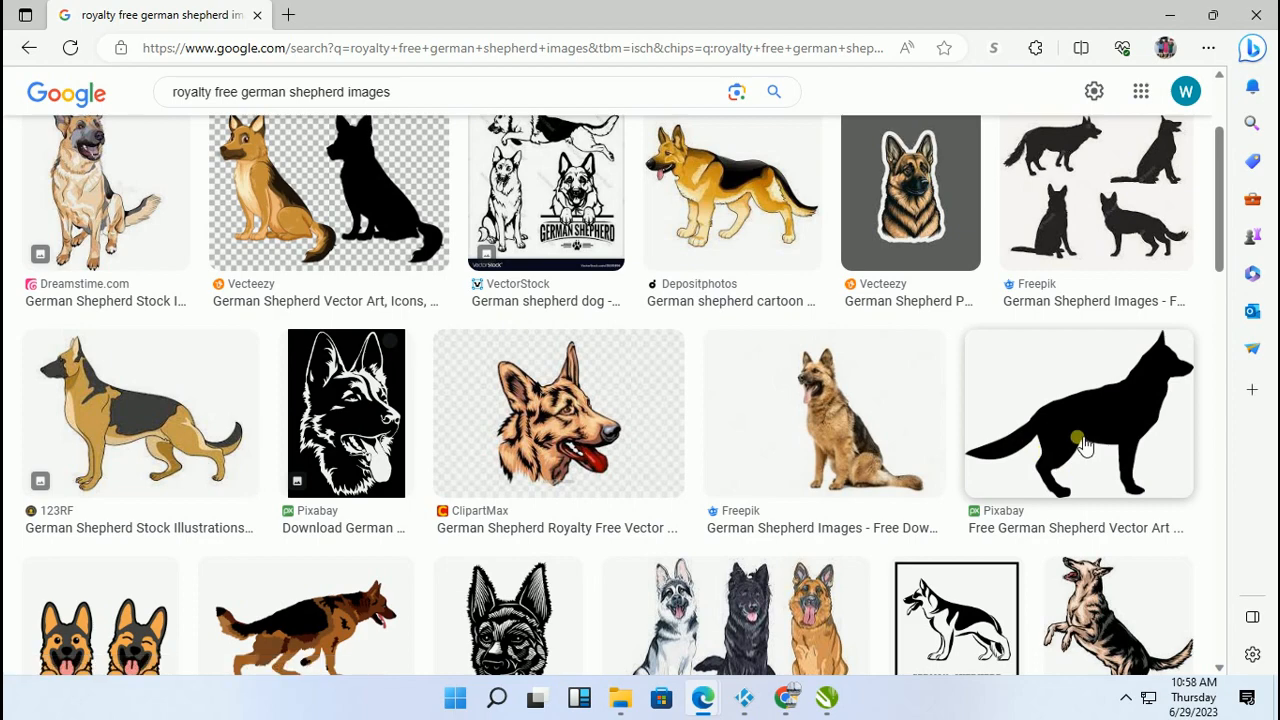
# Open the standing black German Shepherd silhouette from the Pixabay image result and go to its vector page
pyautogui.click(1078, 440)
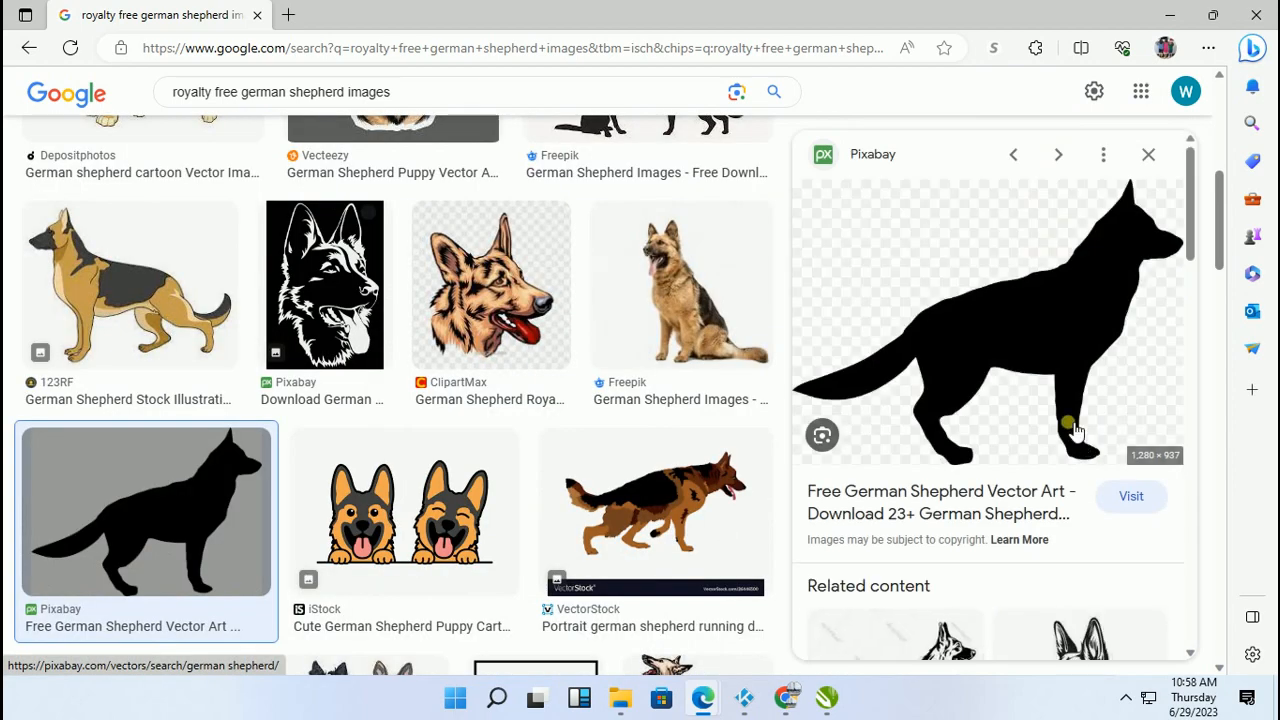
pyautogui.click(1027, 366)
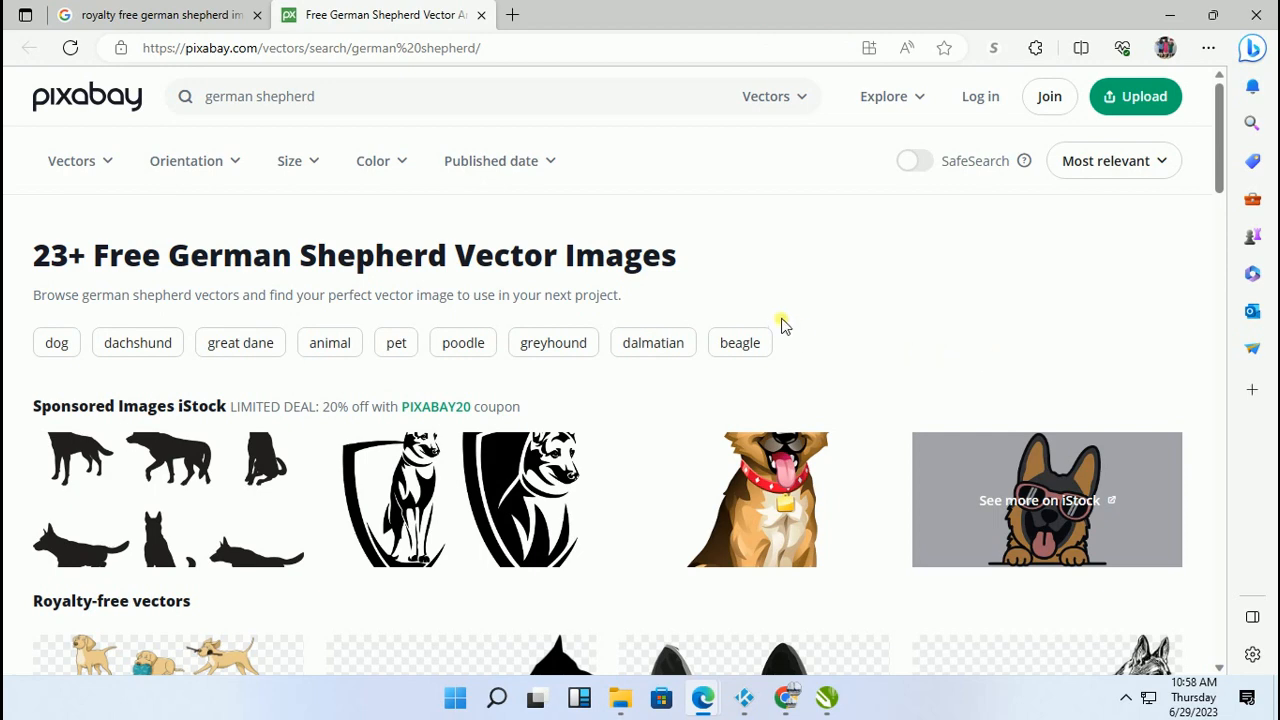
pyautogui.scroll(-2, 587, 293)
pyautogui.scroll(-2, 577, 307)
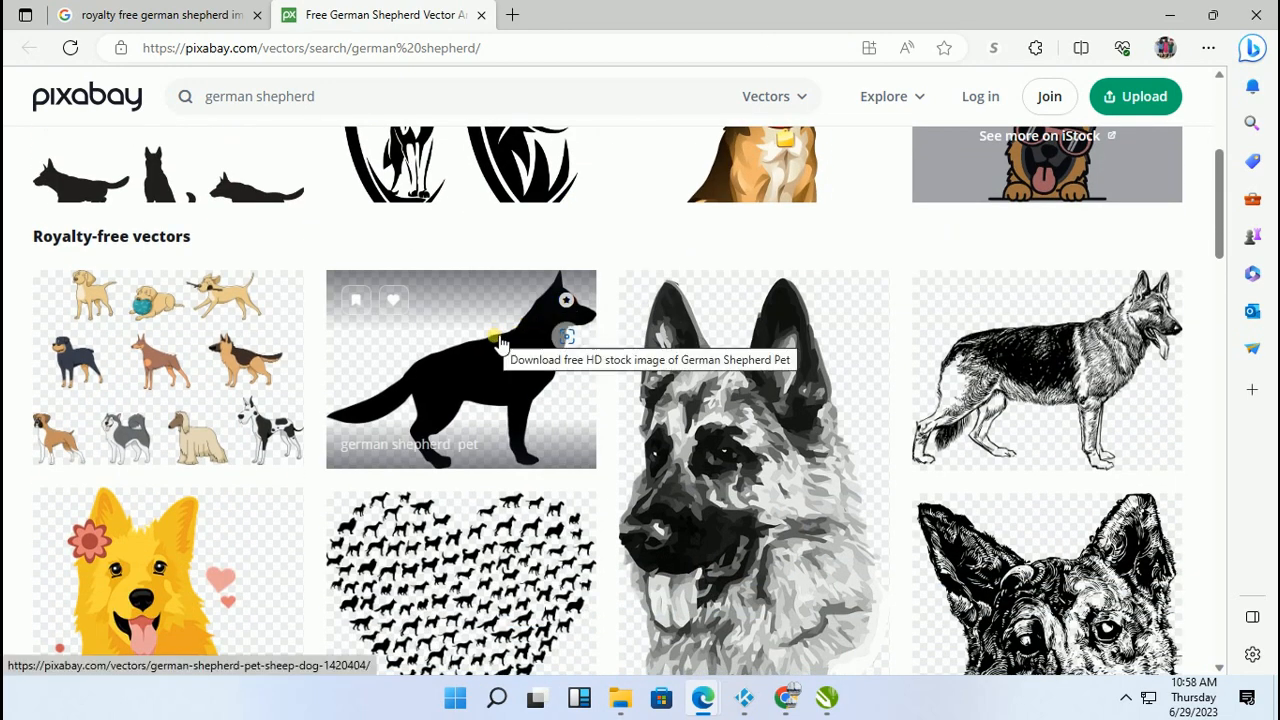
pyautogui.click(500, 343)
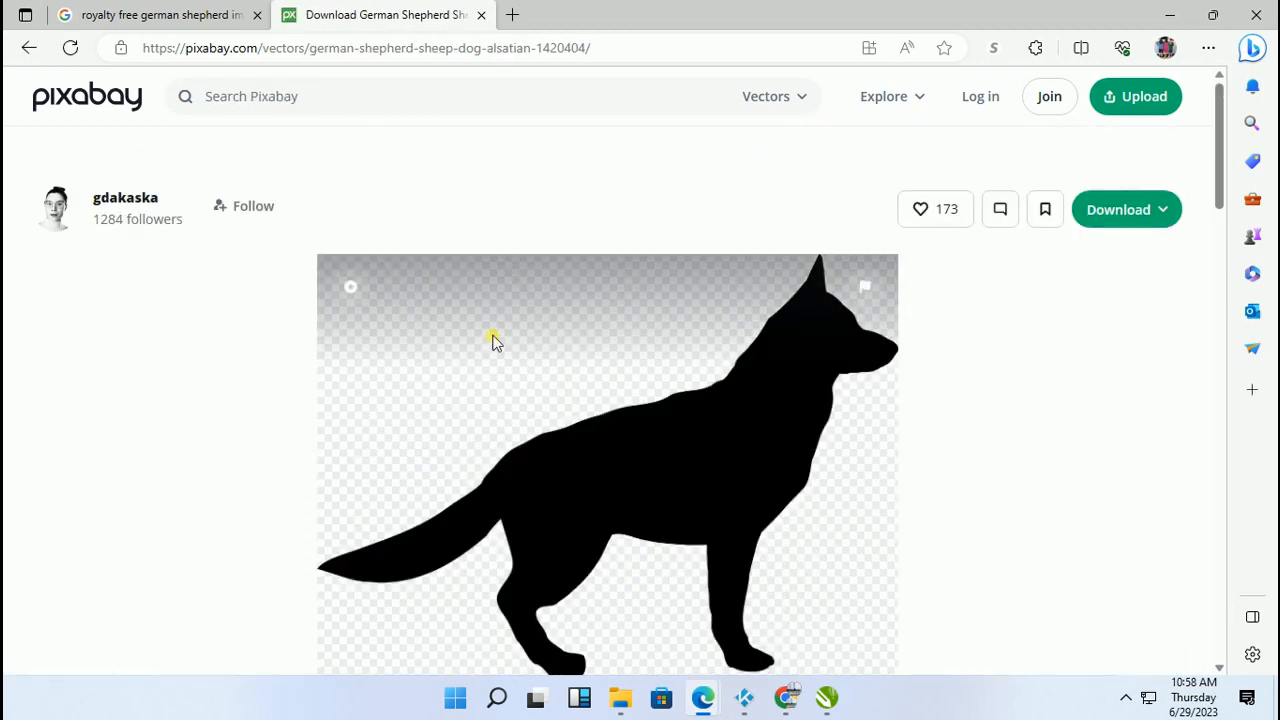
# Look over the German Shepherd silhouette and open its download options
pyautogui.scroll(-1, 510, 343)
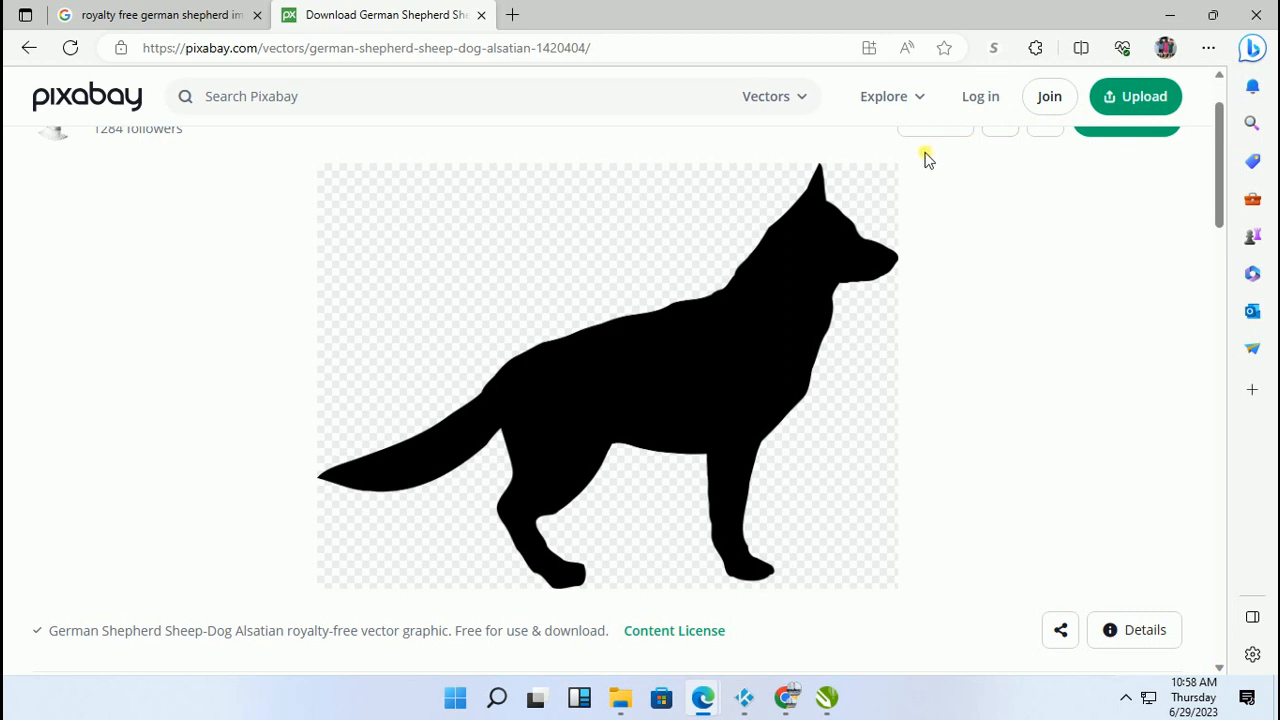
pyautogui.scroll(-1, 870, 200)
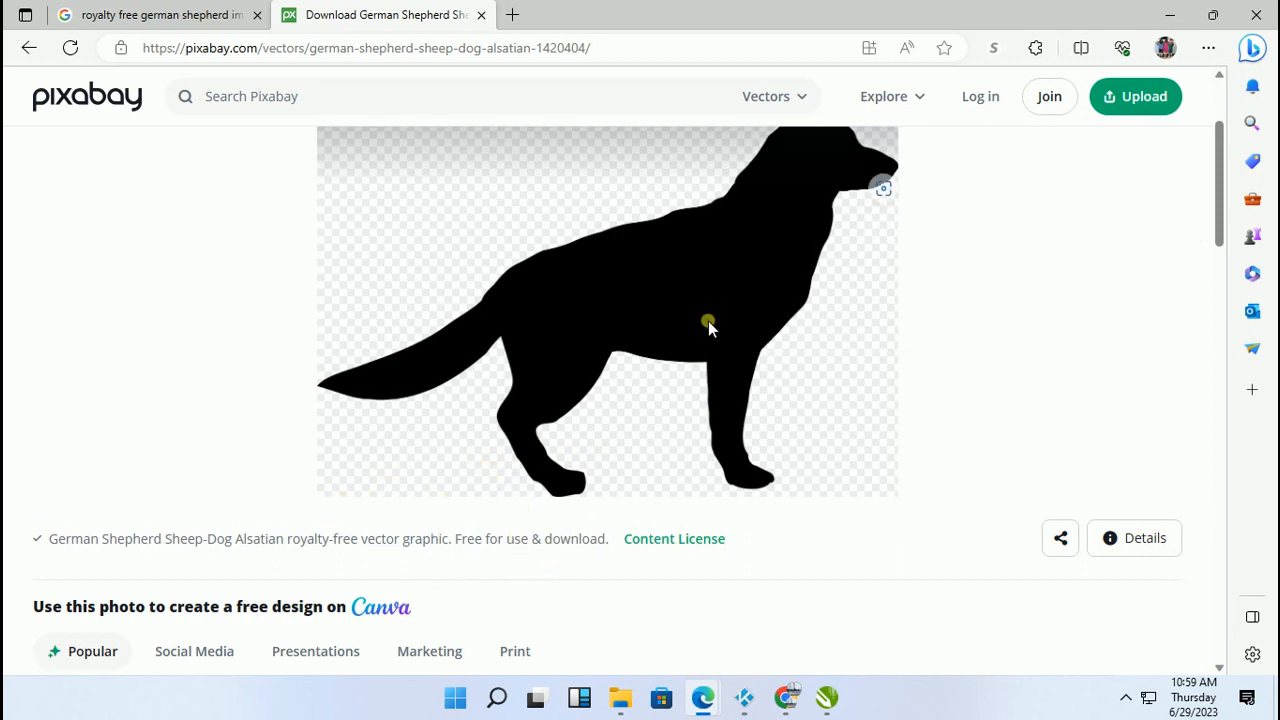
pyautogui.scroll(1, 708, 325)
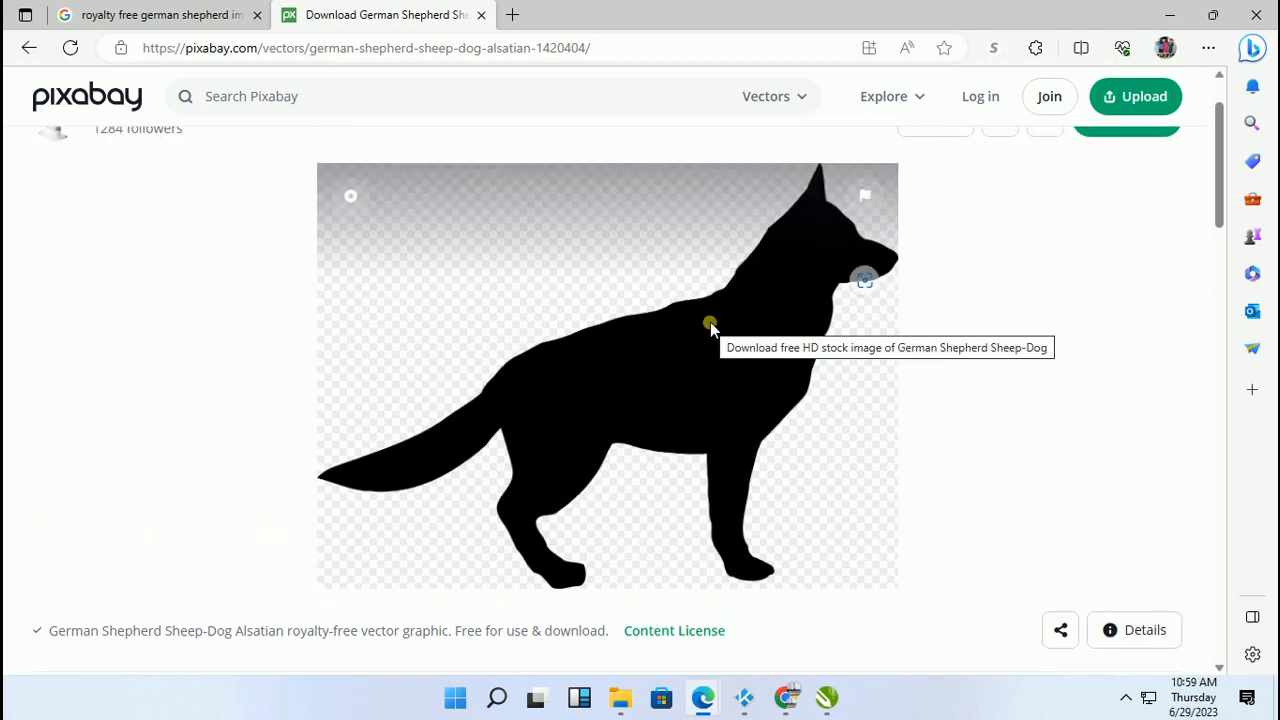
pyautogui.scroll(1, 708, 325)
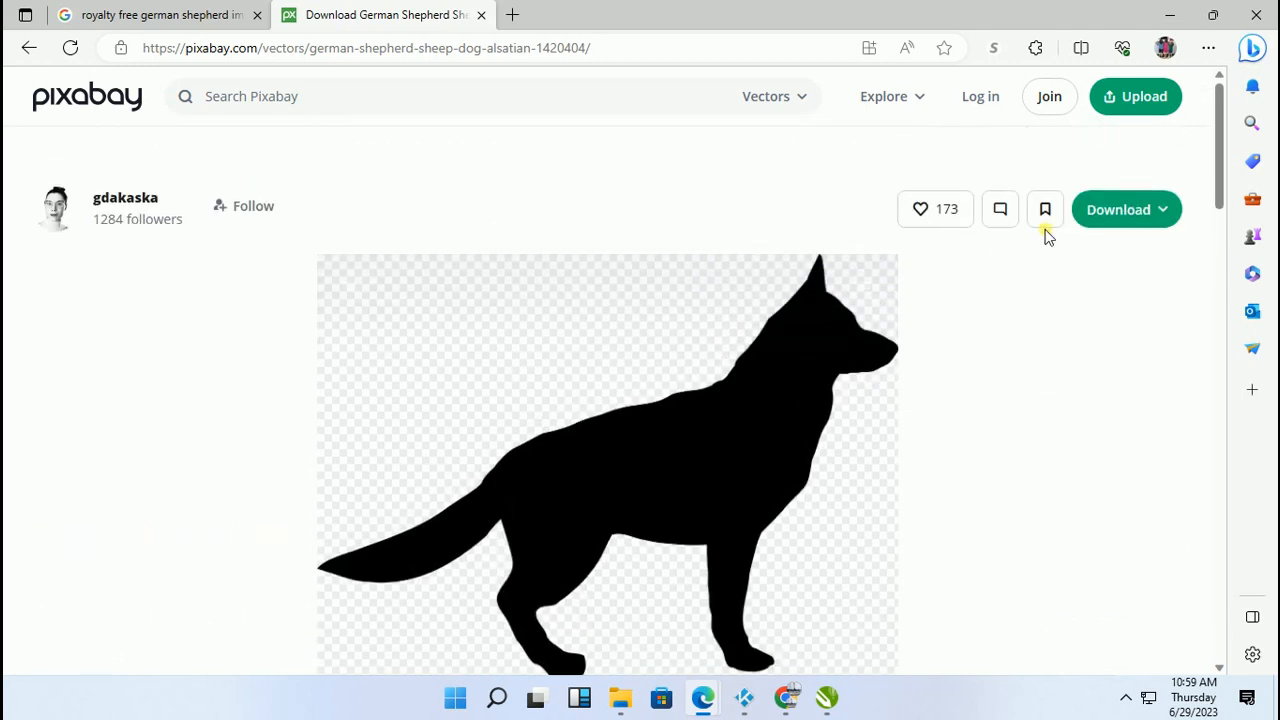
pyautogui.click(1138, 212)
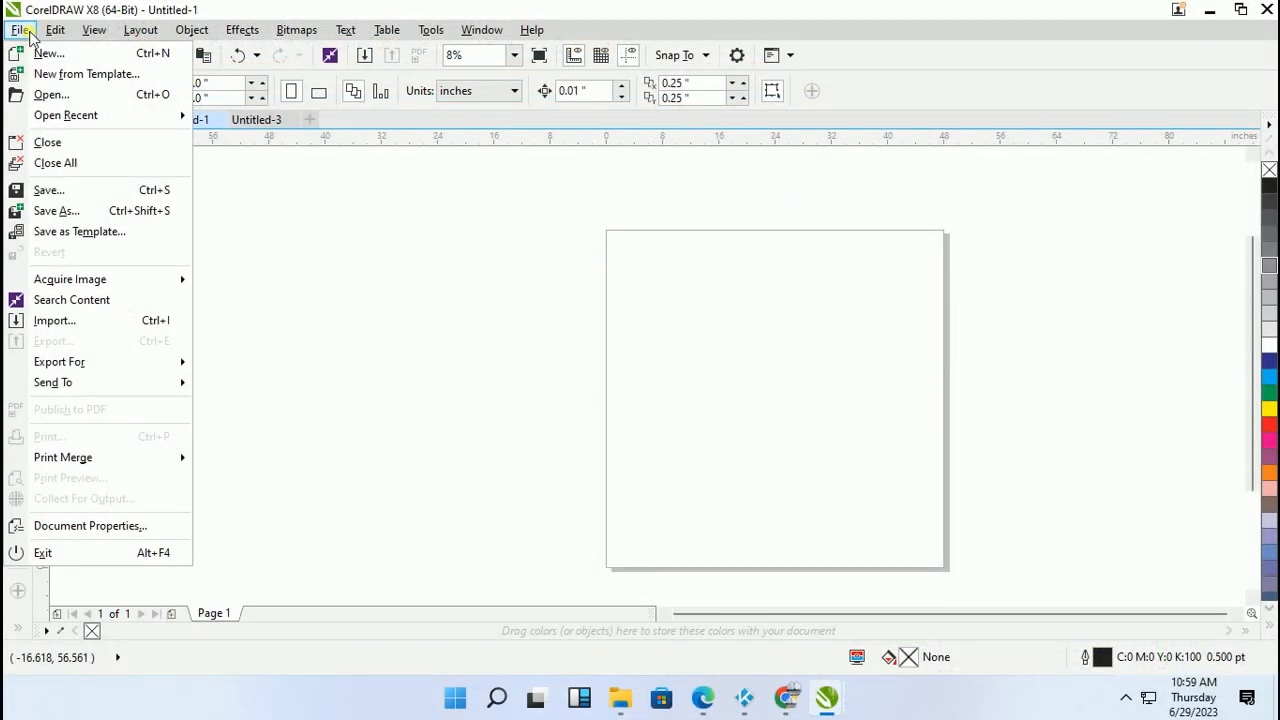
# Switch to CorelDRAW, import german-shepherd-gcfda05ae5_1280 from Downloads and place it on the page at its original size
pyautogui.click(60, 322)
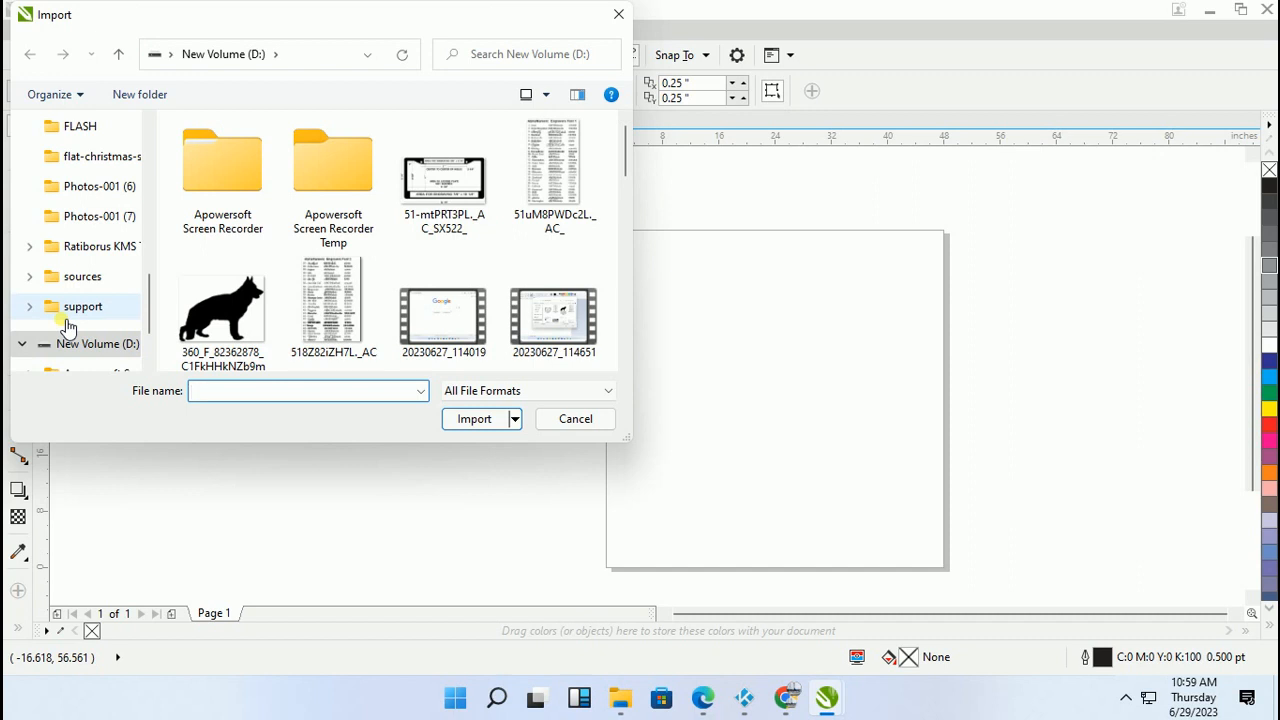
pyautogui.moveTo(143, 290); pyautogui.dragTo(143, 123)
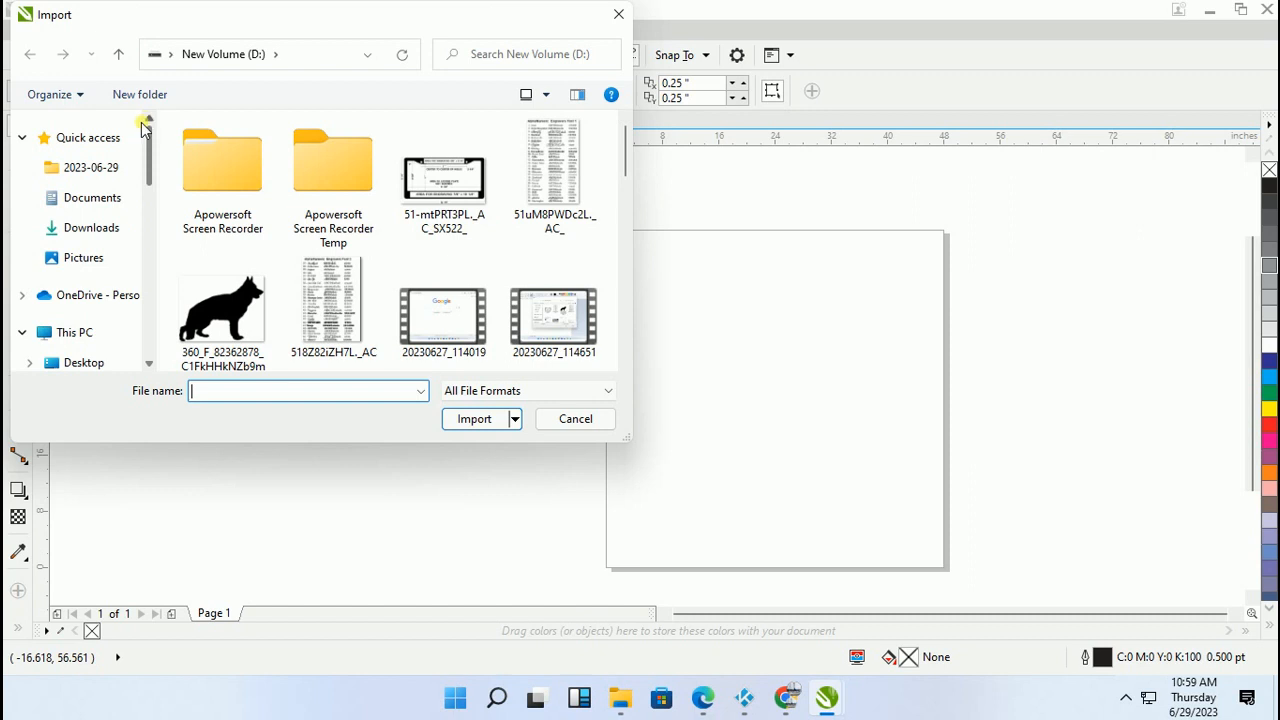
pyautogui.click(110, 228)
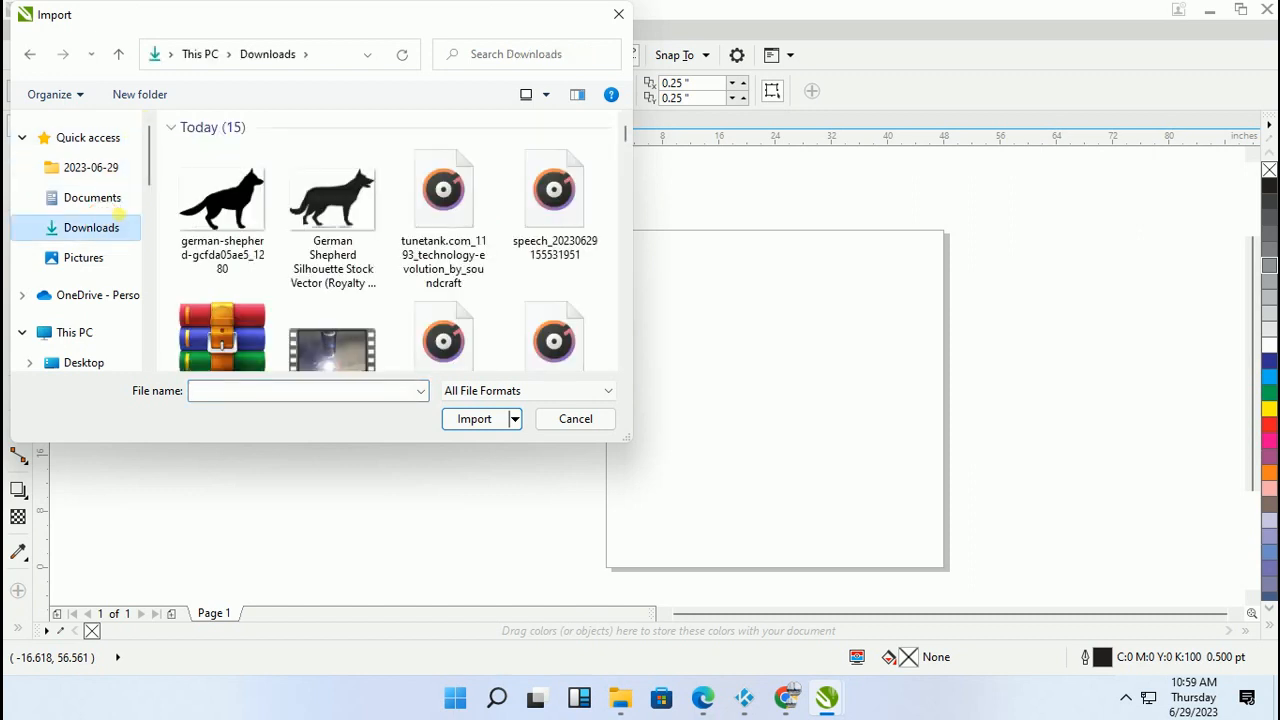
pyautogui.click(218, 205)
pyautogui.click(470, 420)
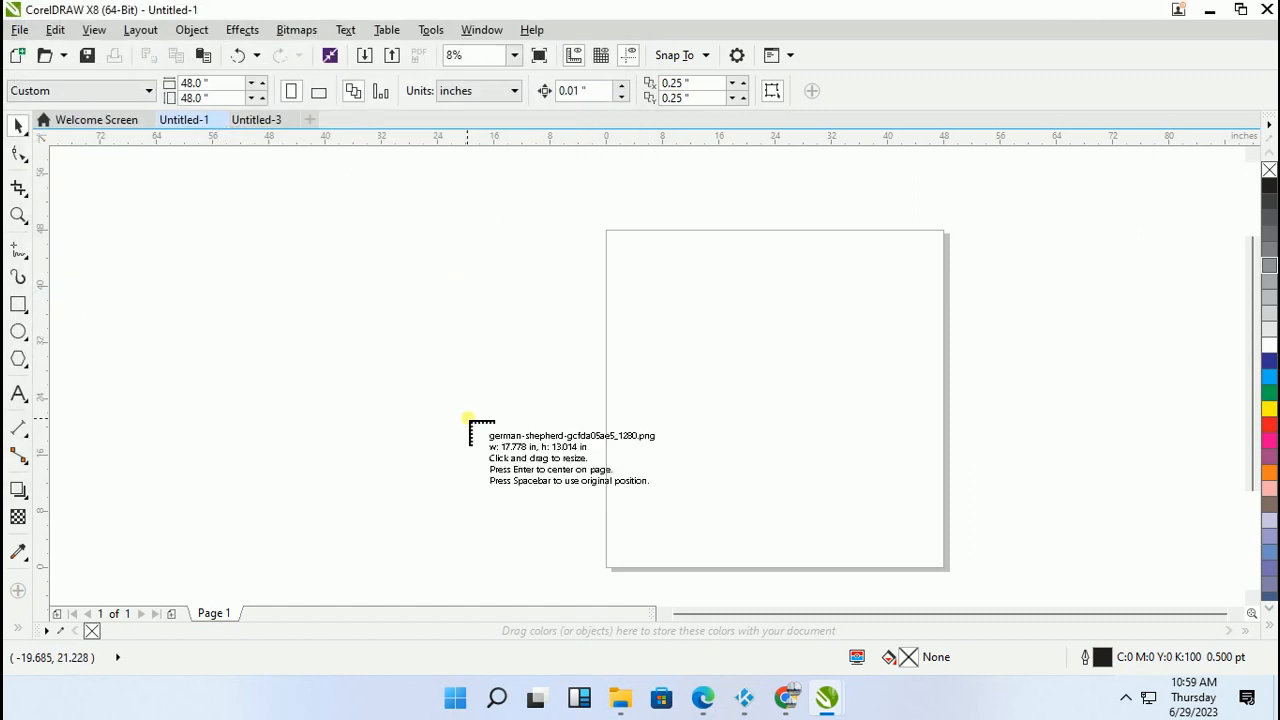
pyautogui.click(679, 325)
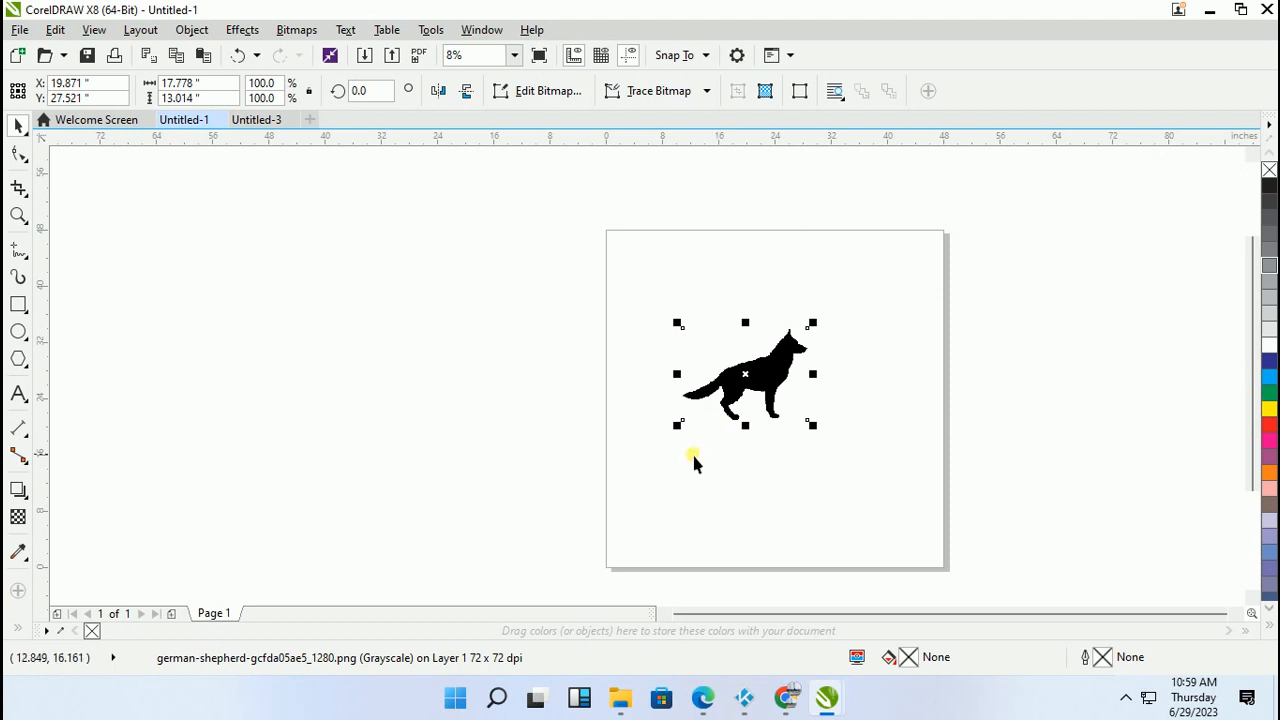
# Start a High Quality Image outline trace of the dog bitmap and enable removing the background color from the entire image
pyautogui.click(297, 31)
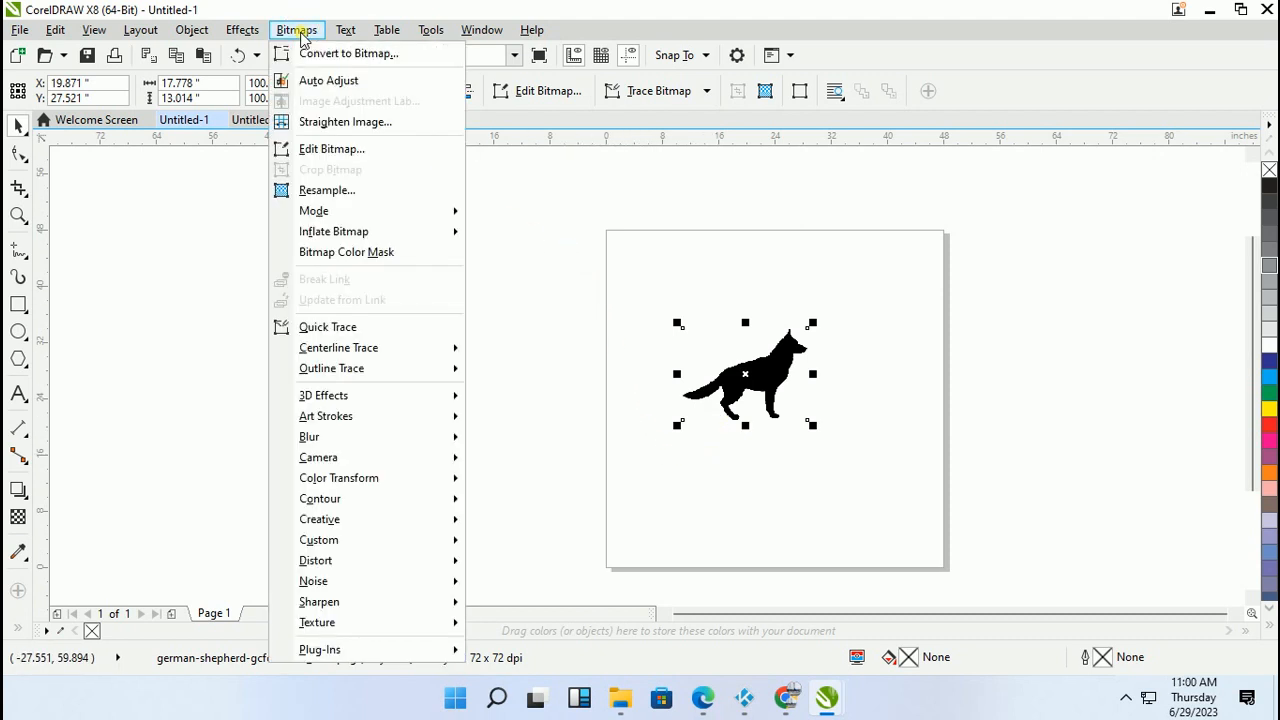
pyautogui.moveTo(354, 378)
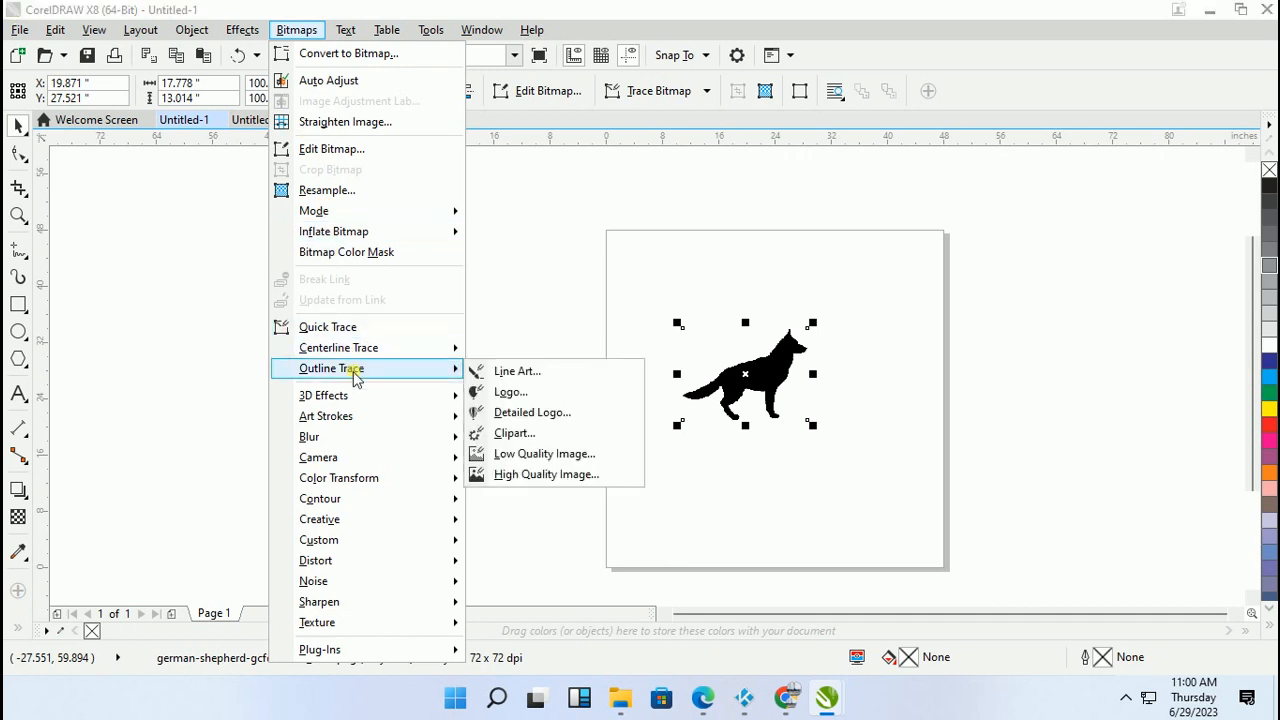
pyautogui.click(507, 476)
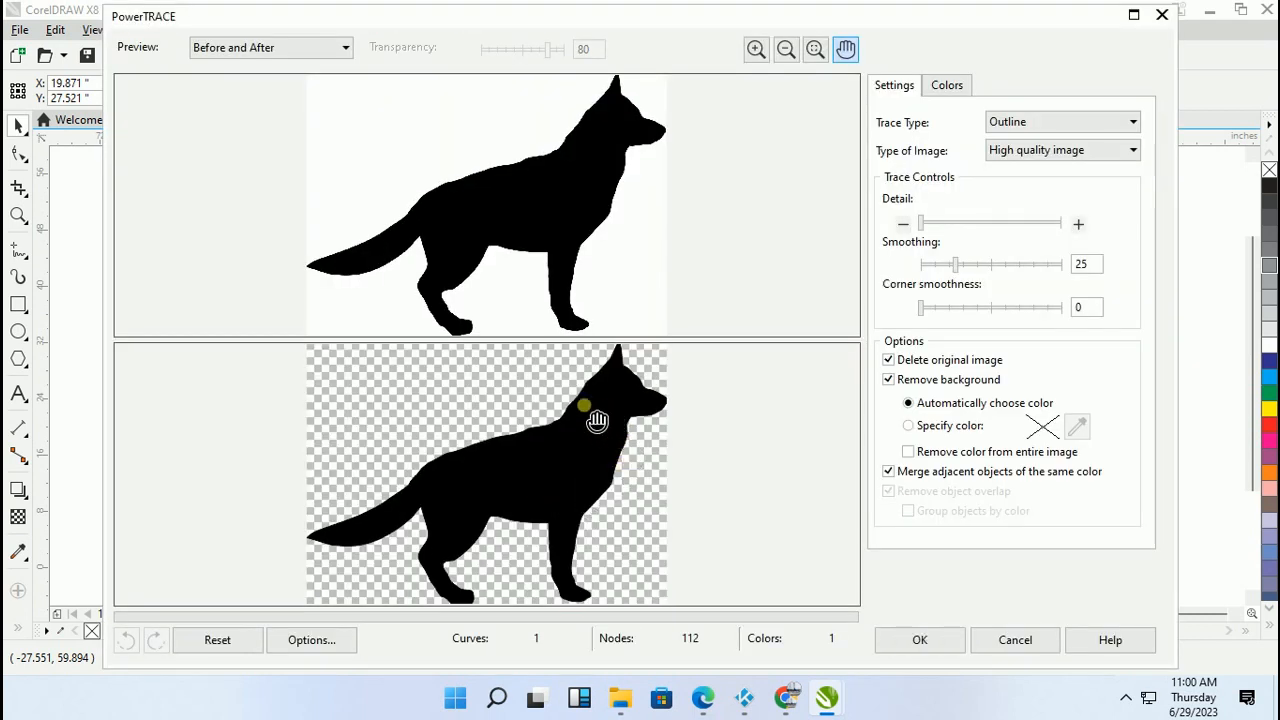
pyautogui.click(910, 453)
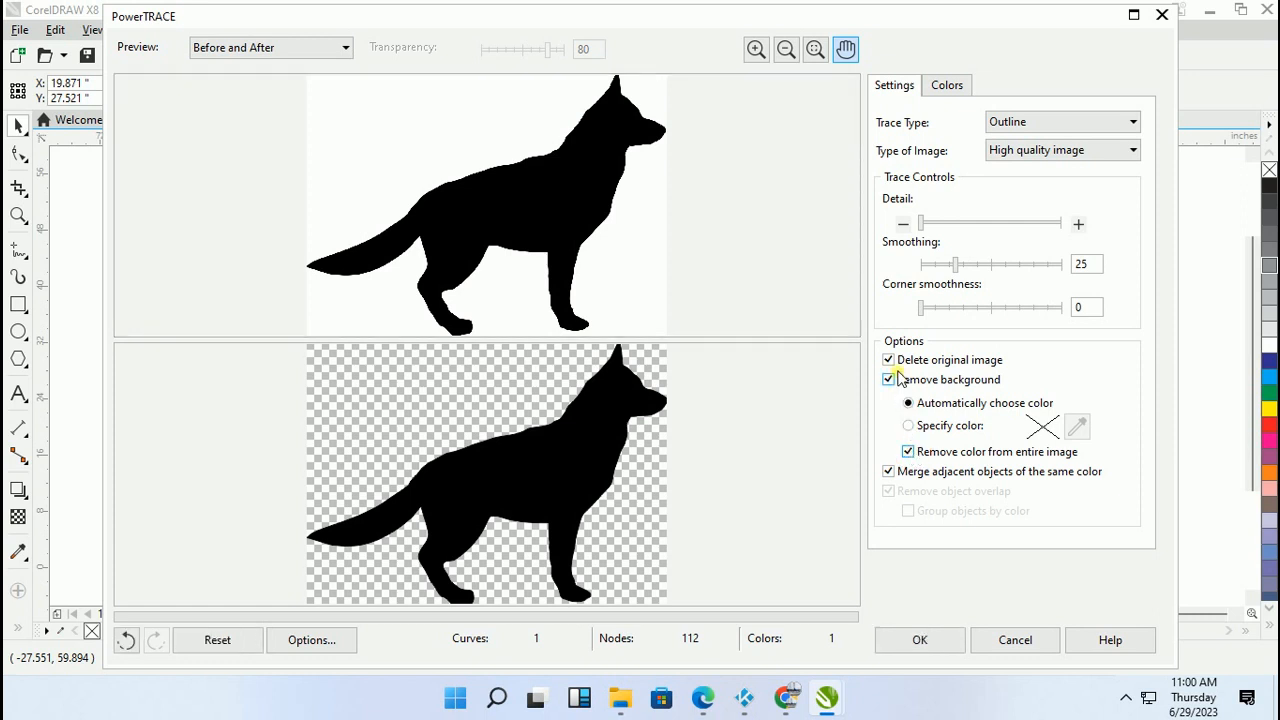
# Set the trace's color mode to Black and White and apply the trace to the dog image
pyautogui.click(940, 88)
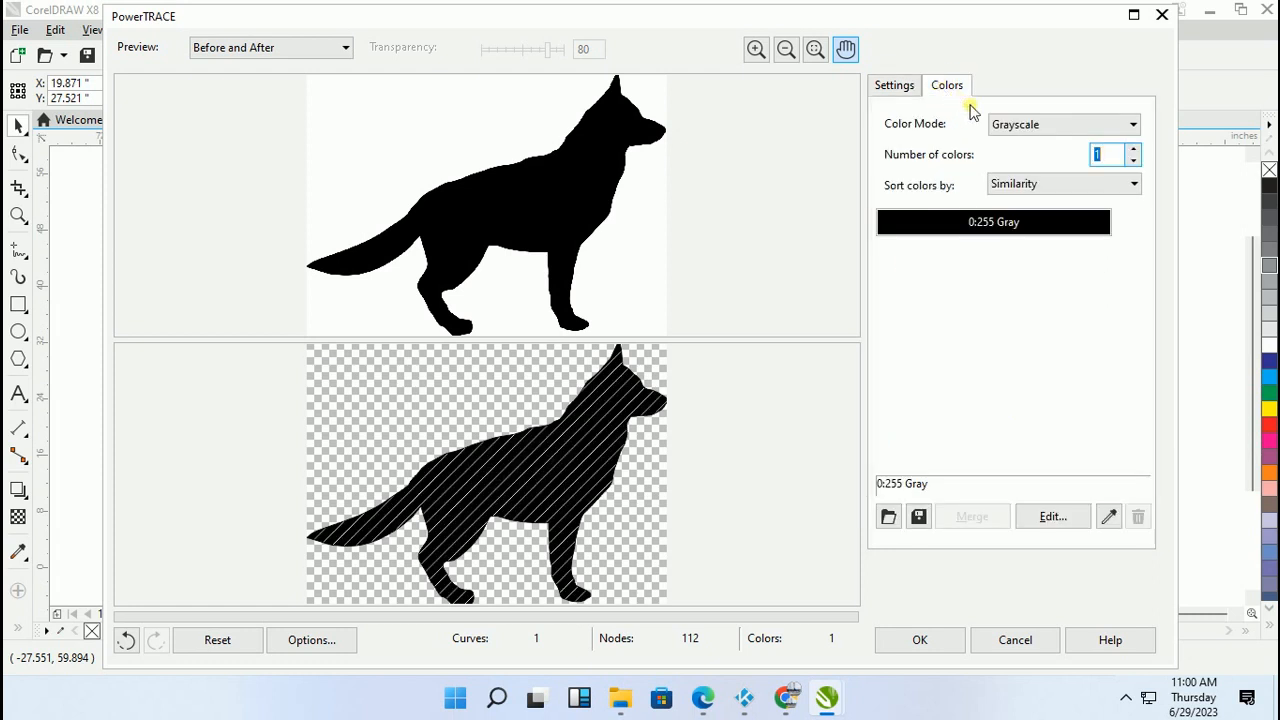
pyautogui.click(1031, 126)
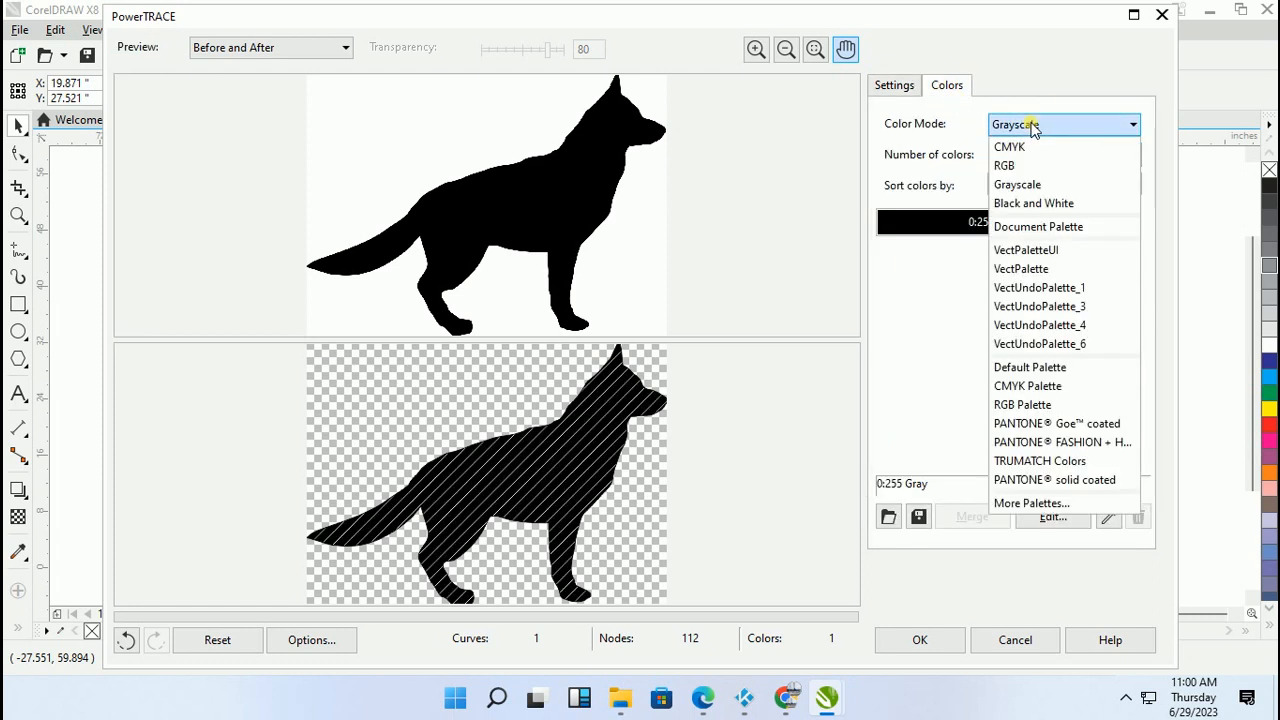
pyautogui.click(1036, 204)
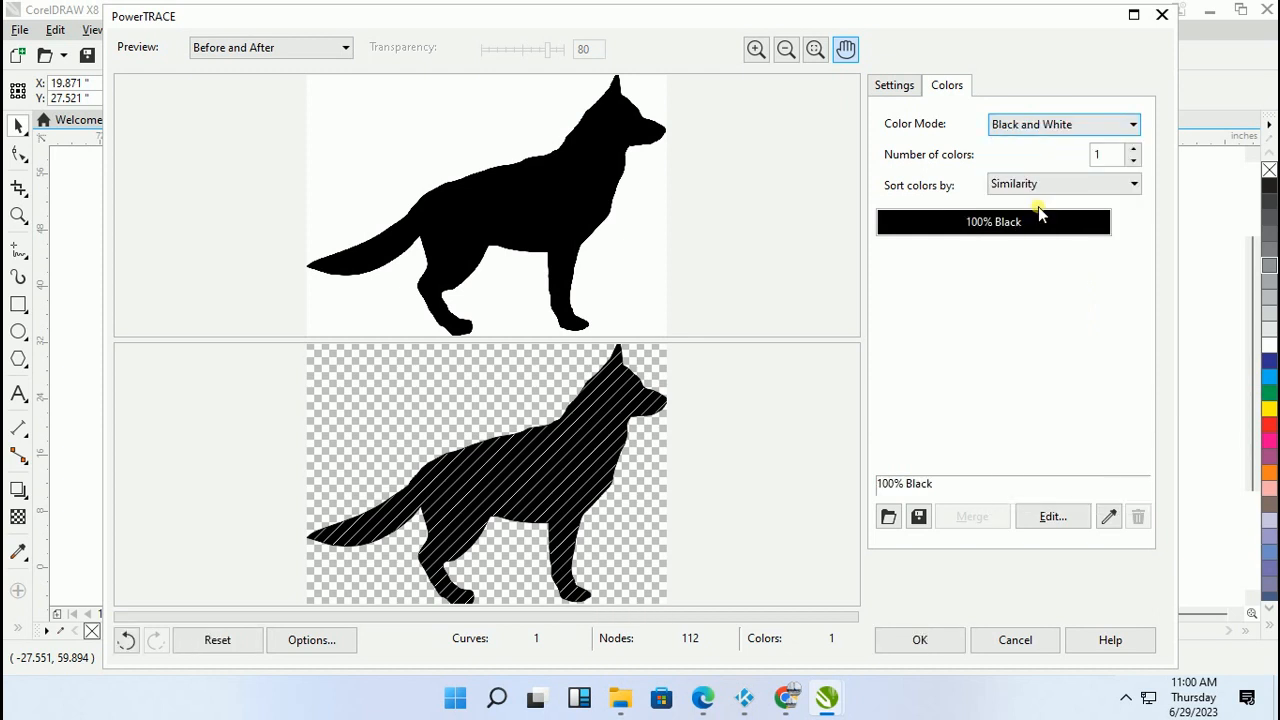
pyautogui.click(903, 89)
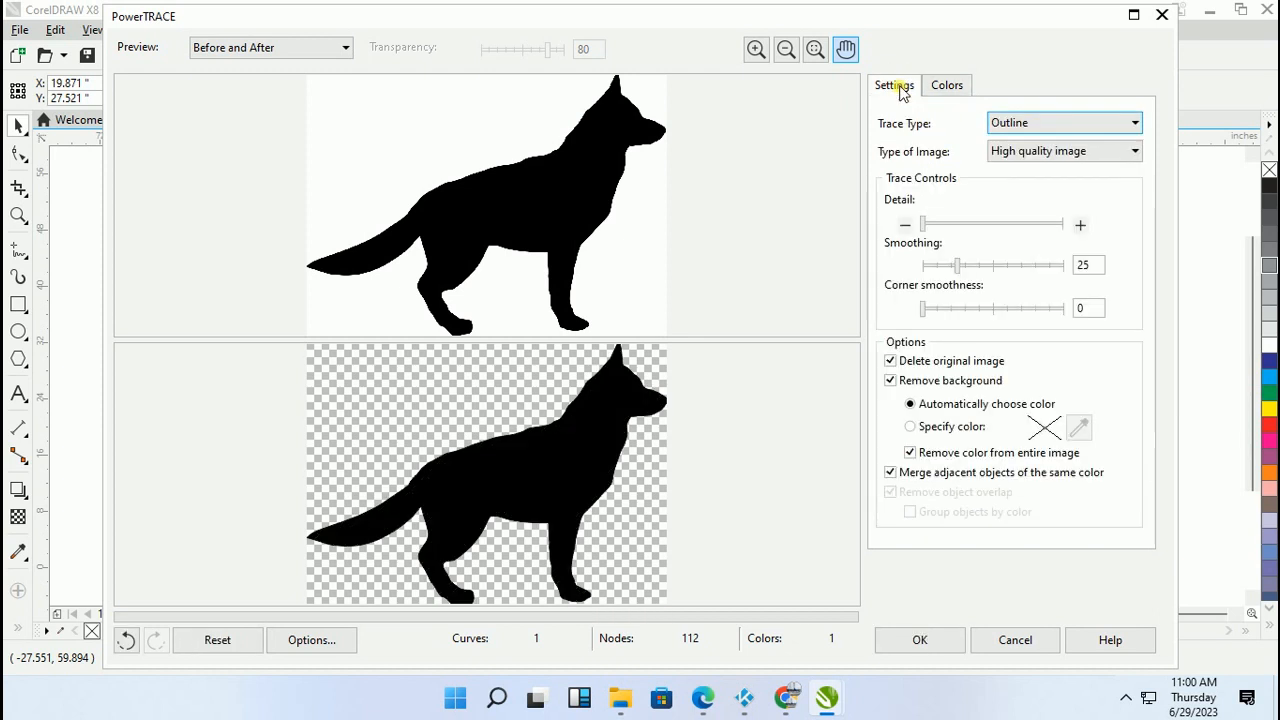
pyautogui.click(950, 226)
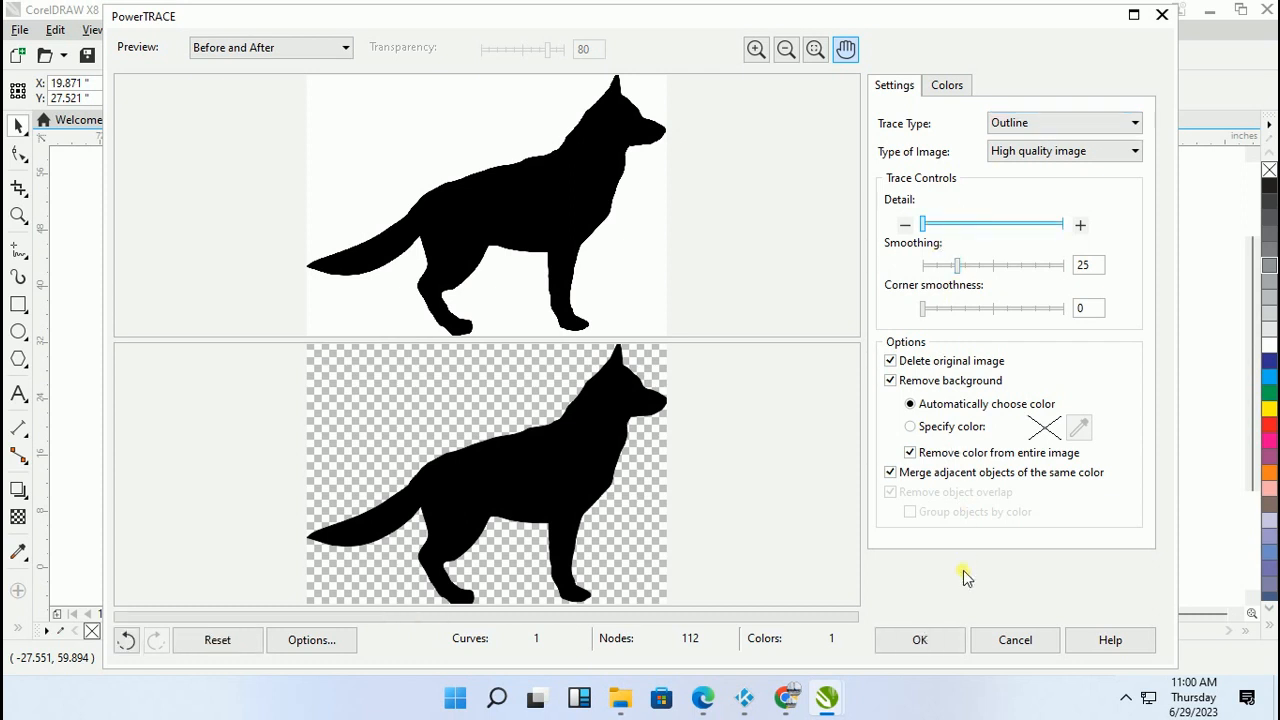
pyautogui.click(929, 638)
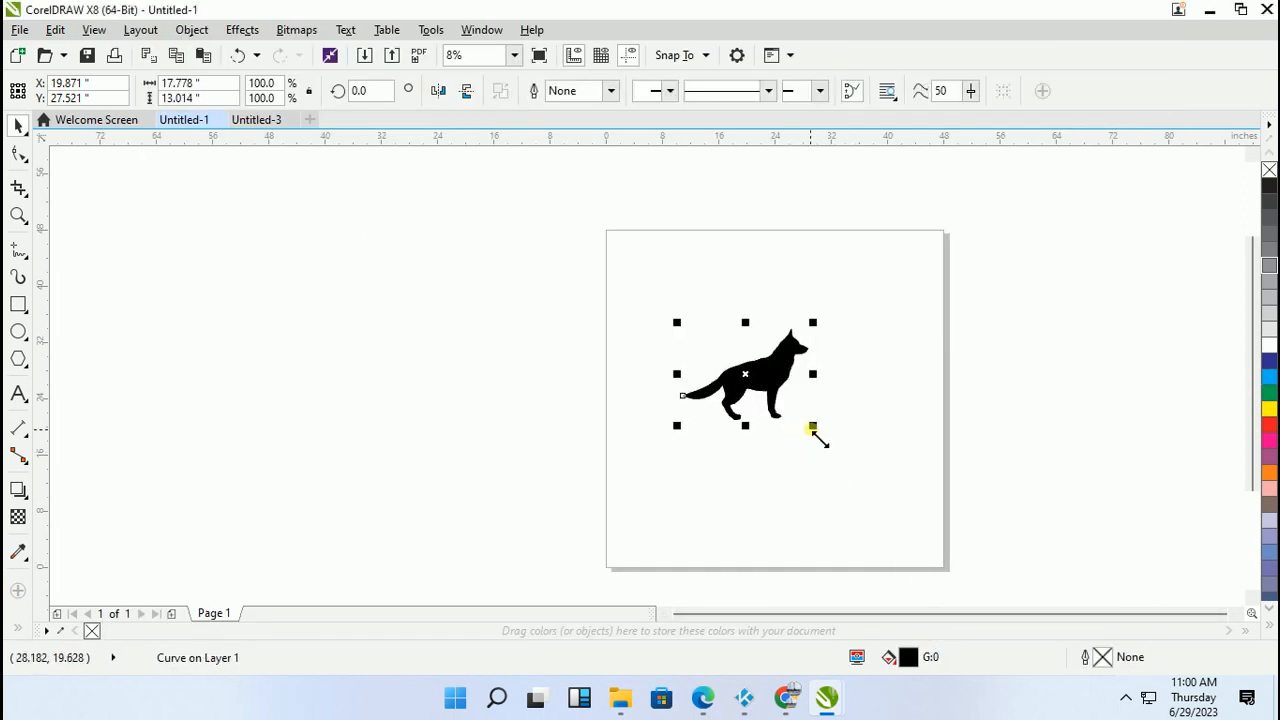
# Scale the traced dog to about 98.4% and export it as German V1.1 in DXF format, using AutoCAD 2008-2013 and inches
pyautogui.moveTo(812, 428)
pyautogui.mouseDown()
pyautogui.moveTo(794, 409)
pyautogui.moveTo(818, 430)
pyautogui.mouseUp()
pyautogui.click(19, 30)
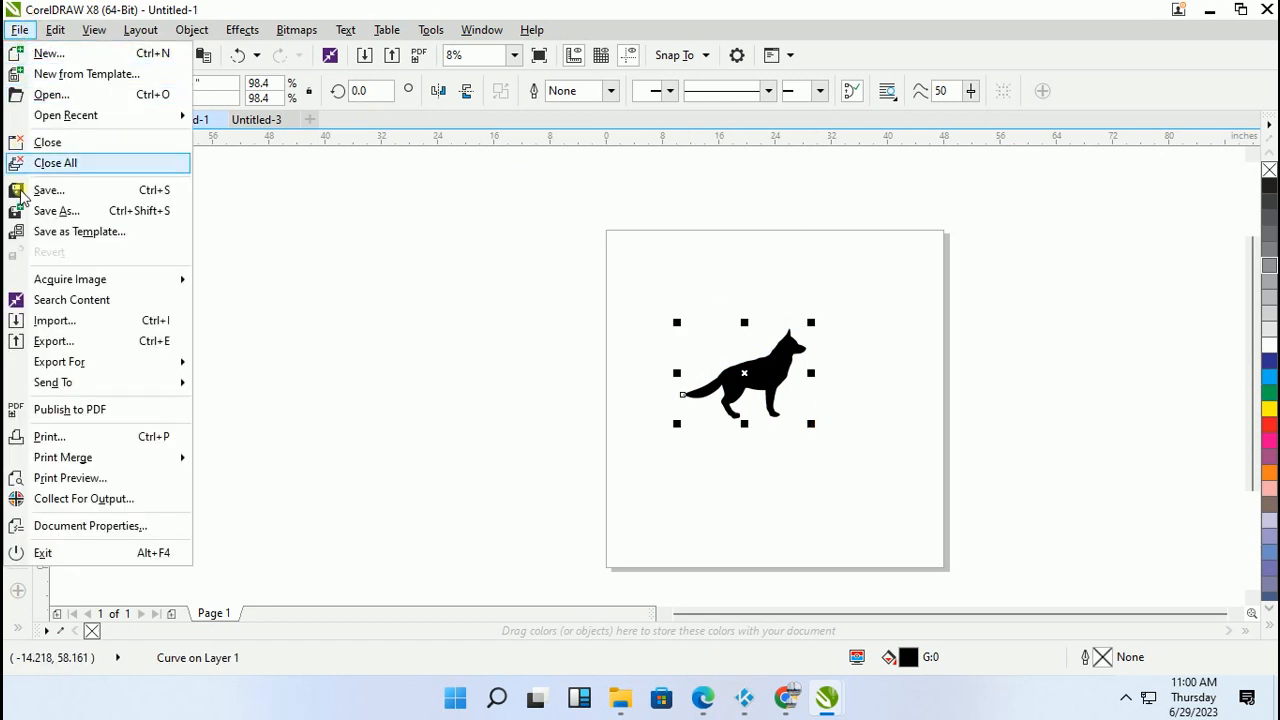
pyautogui.click(50, 341)
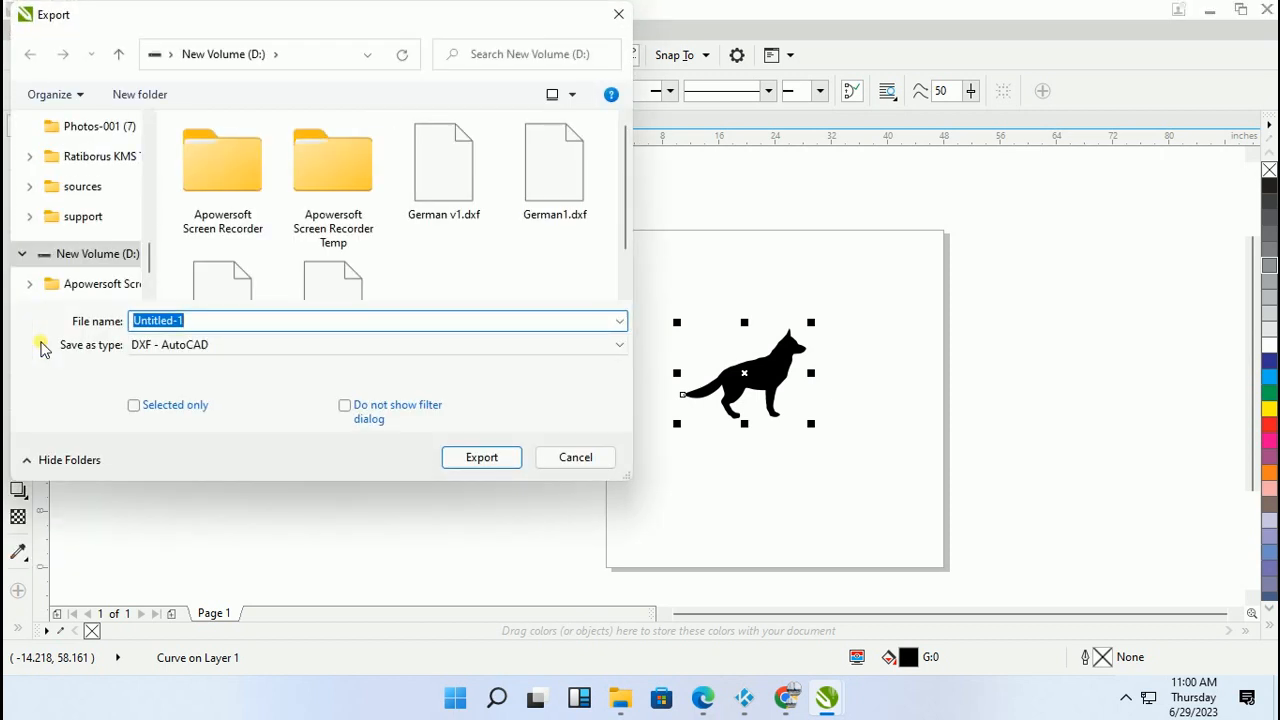
pyautogui.write('German ')
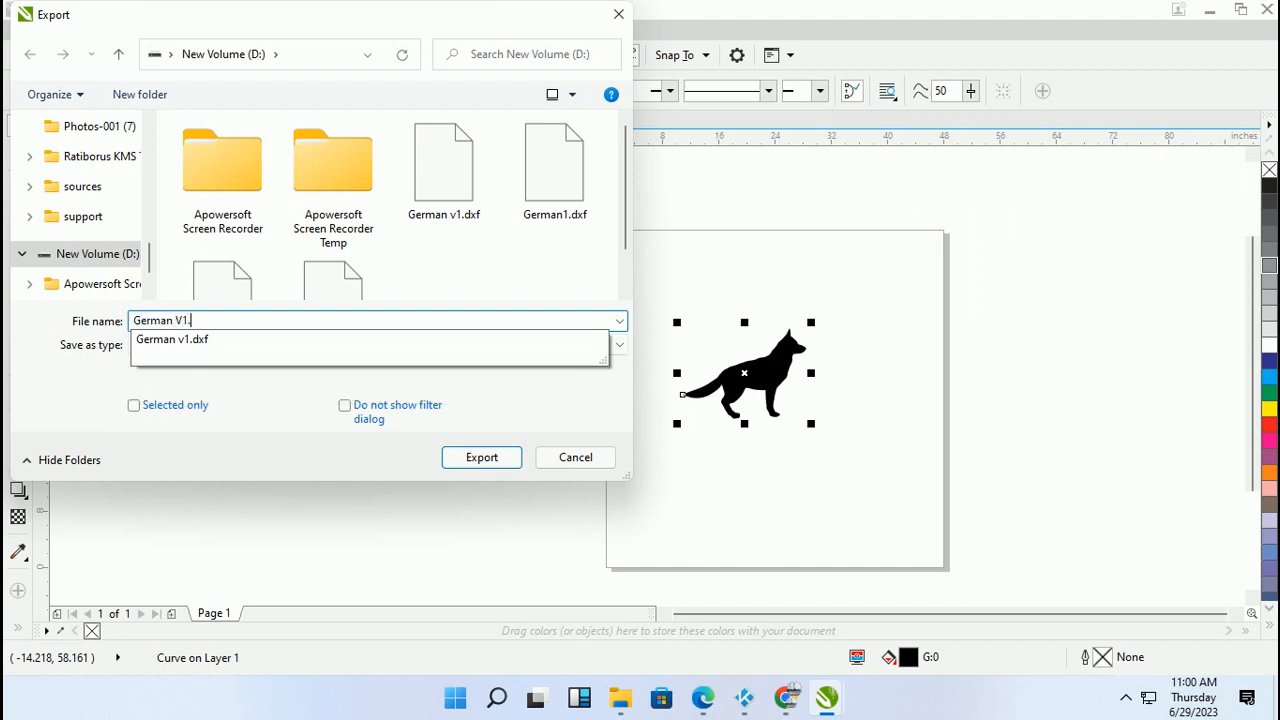
pyautogui.write('V1.1')
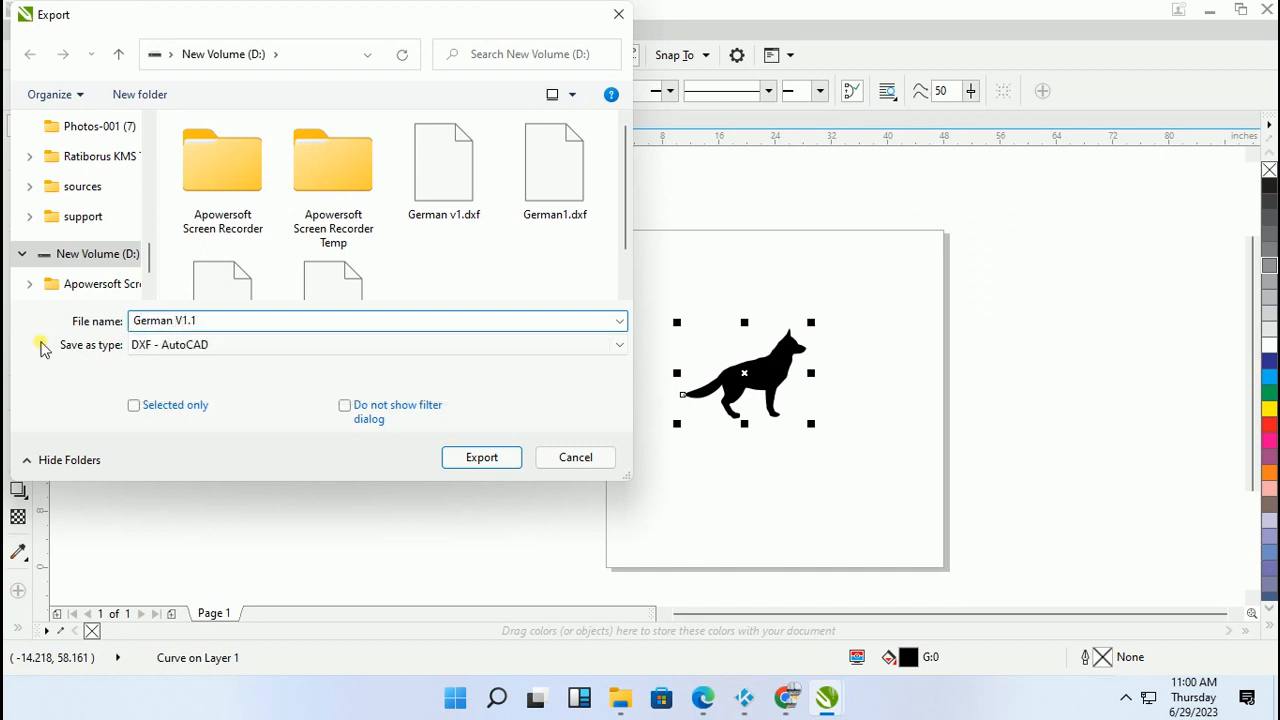
pyautogui.press('Return')
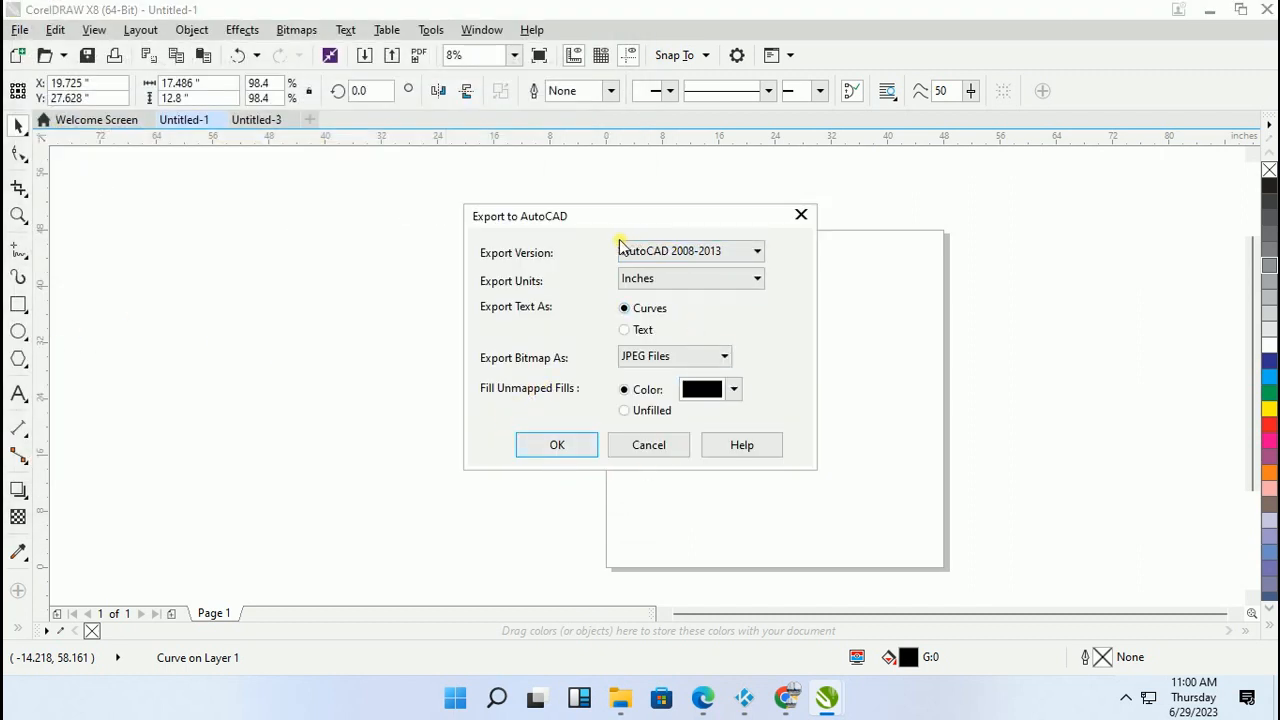
pyautogui.click(557, 445)
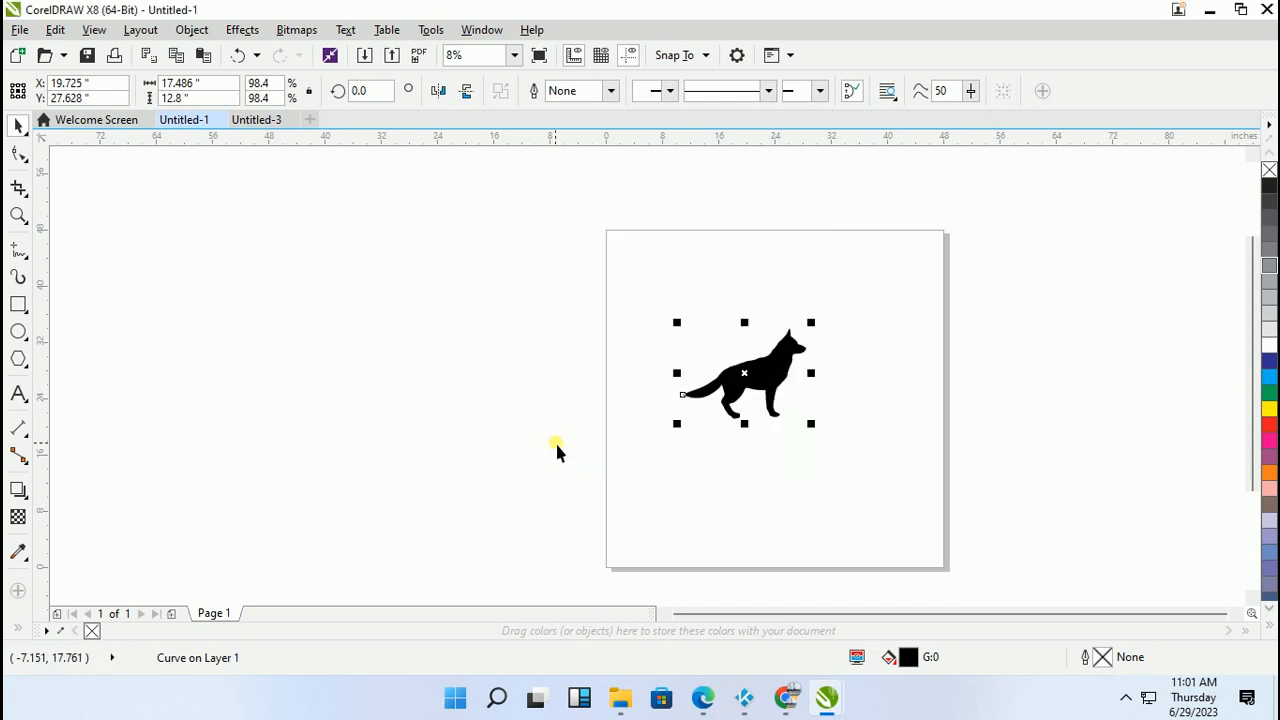
# Delete the traced dog and import German V1.1.dxf onto the page with Top projection, automatic units and 1:1 scaling
pyautogui.press('Delete')
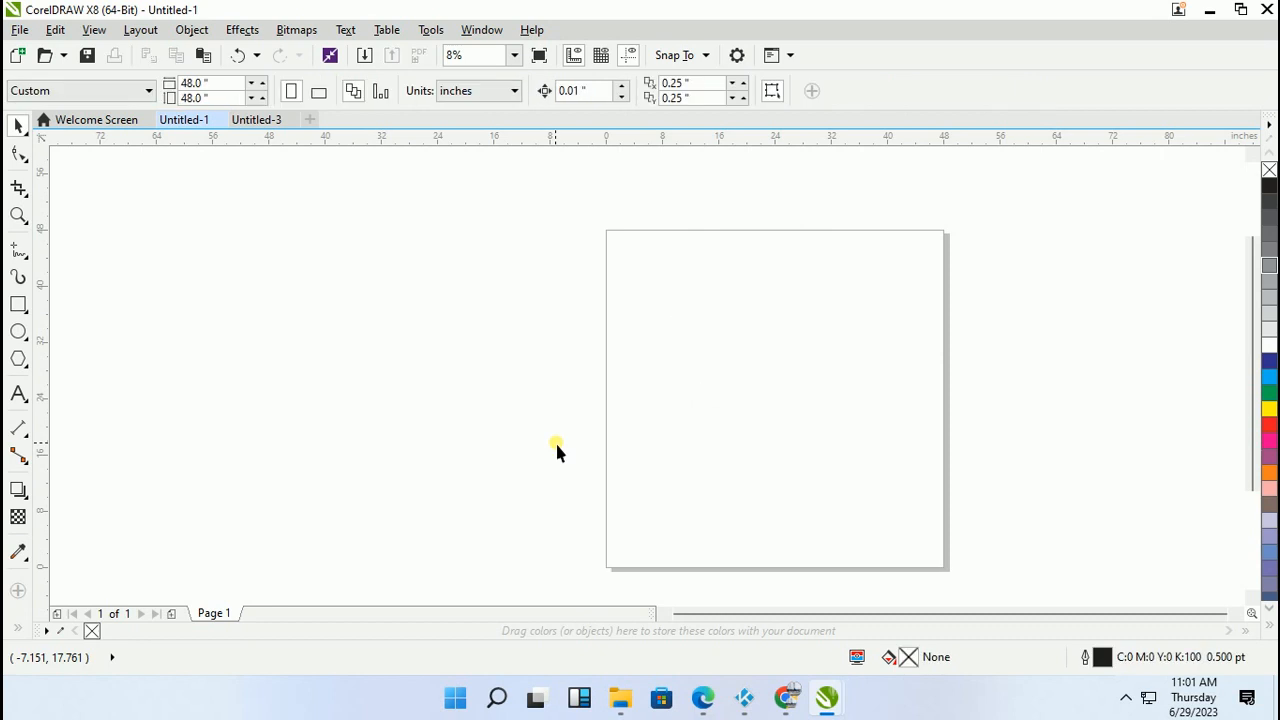
pyautogui.click(20, 30)
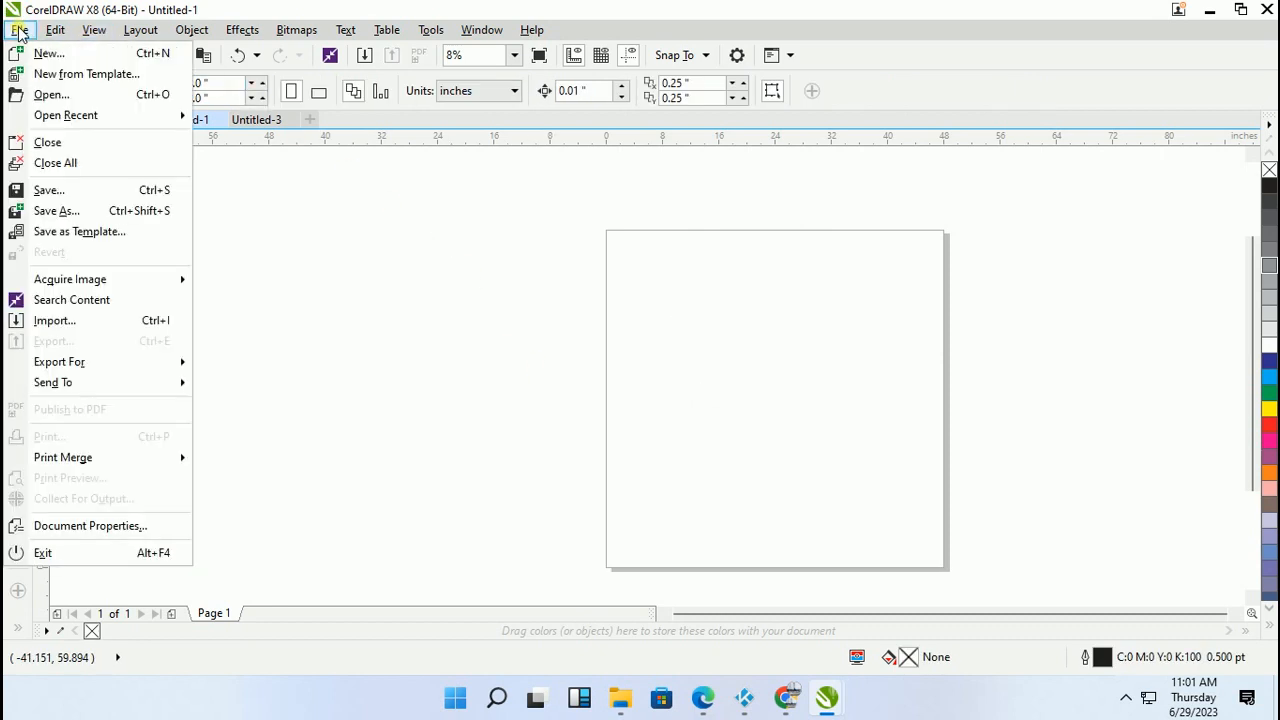
pyautogui.click(54, 320)
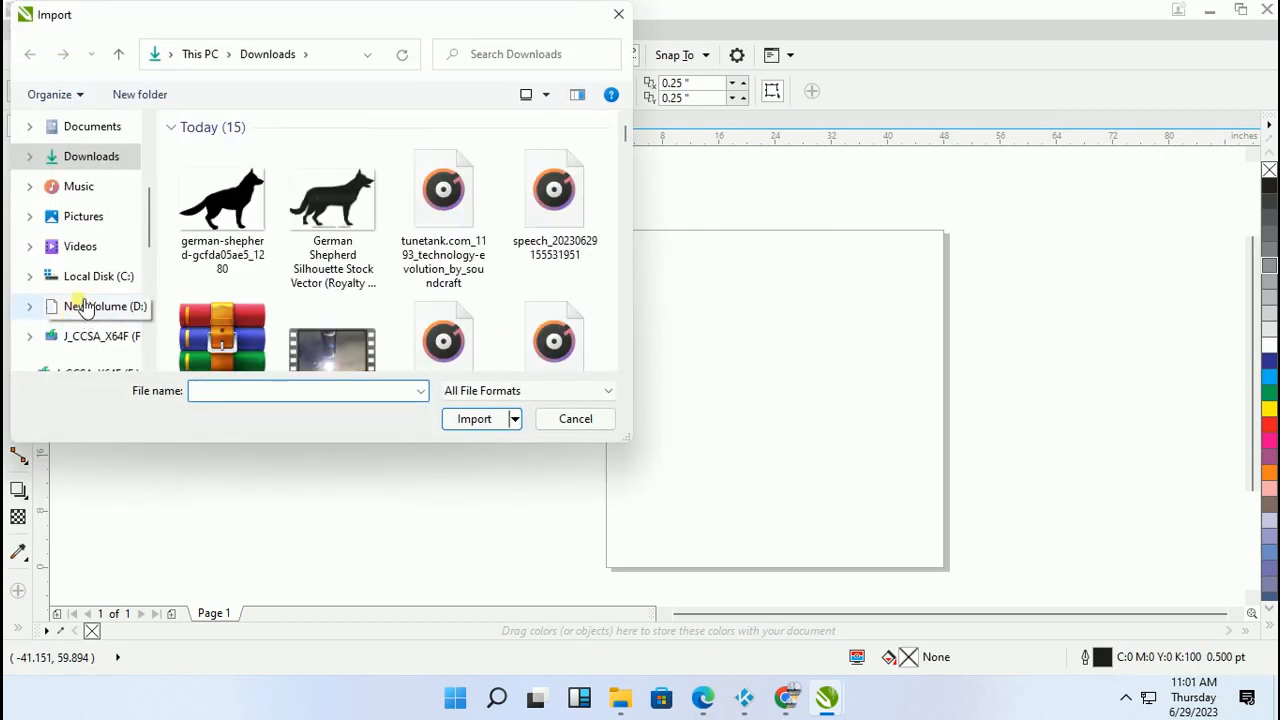
pyautogui.moveTo(150, 246); pyautogui.dragTo(149, 130)
pyautogui.click(115, 140)
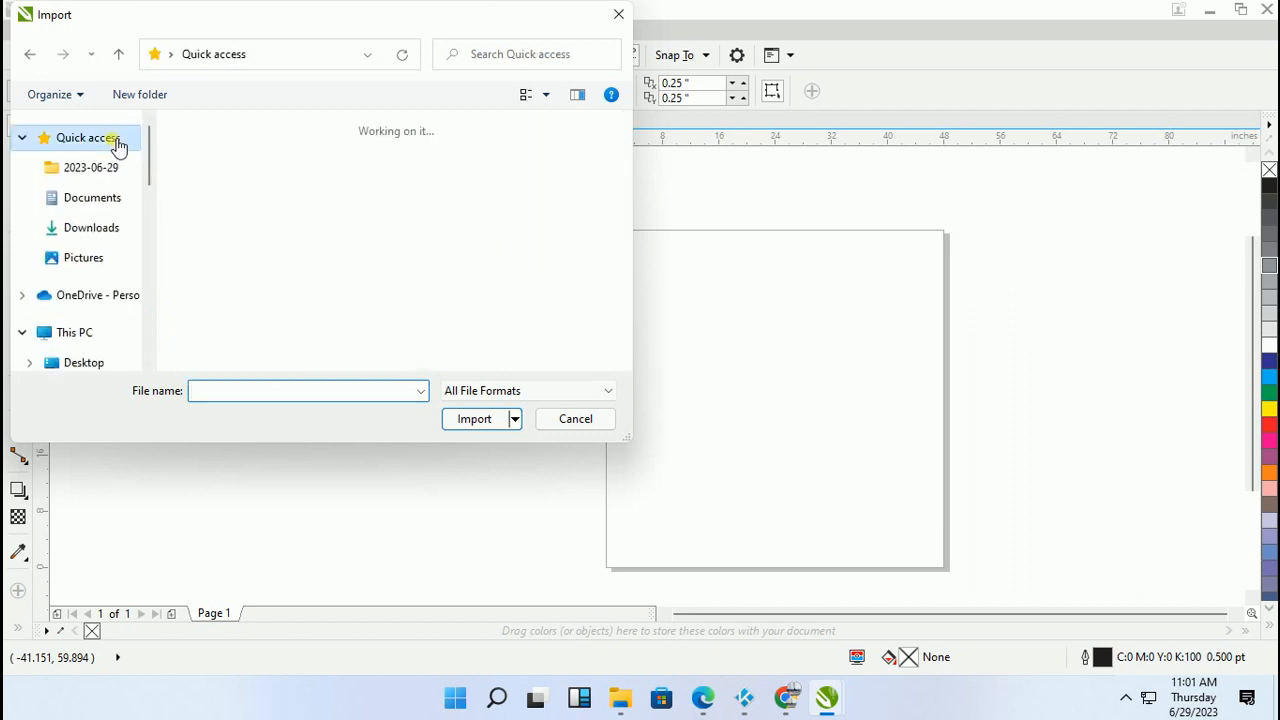
pyautogui.click(289, 323)
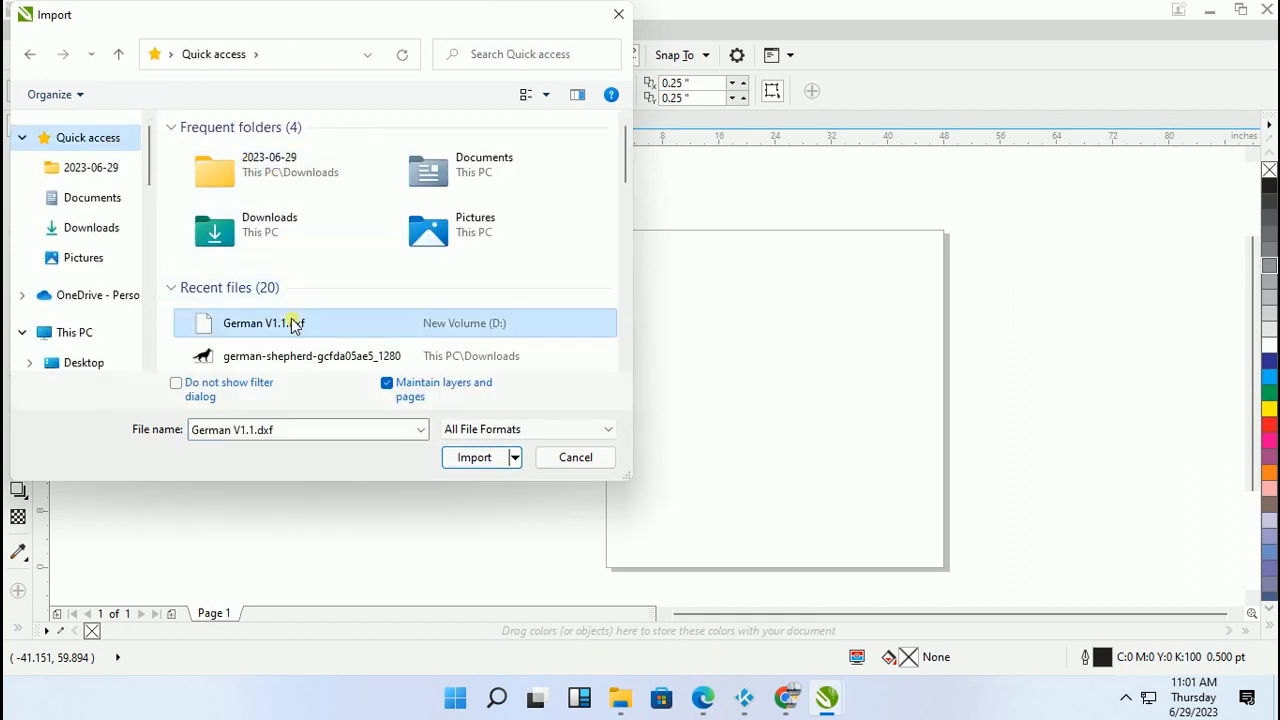
pyautogui.click(468, 457)
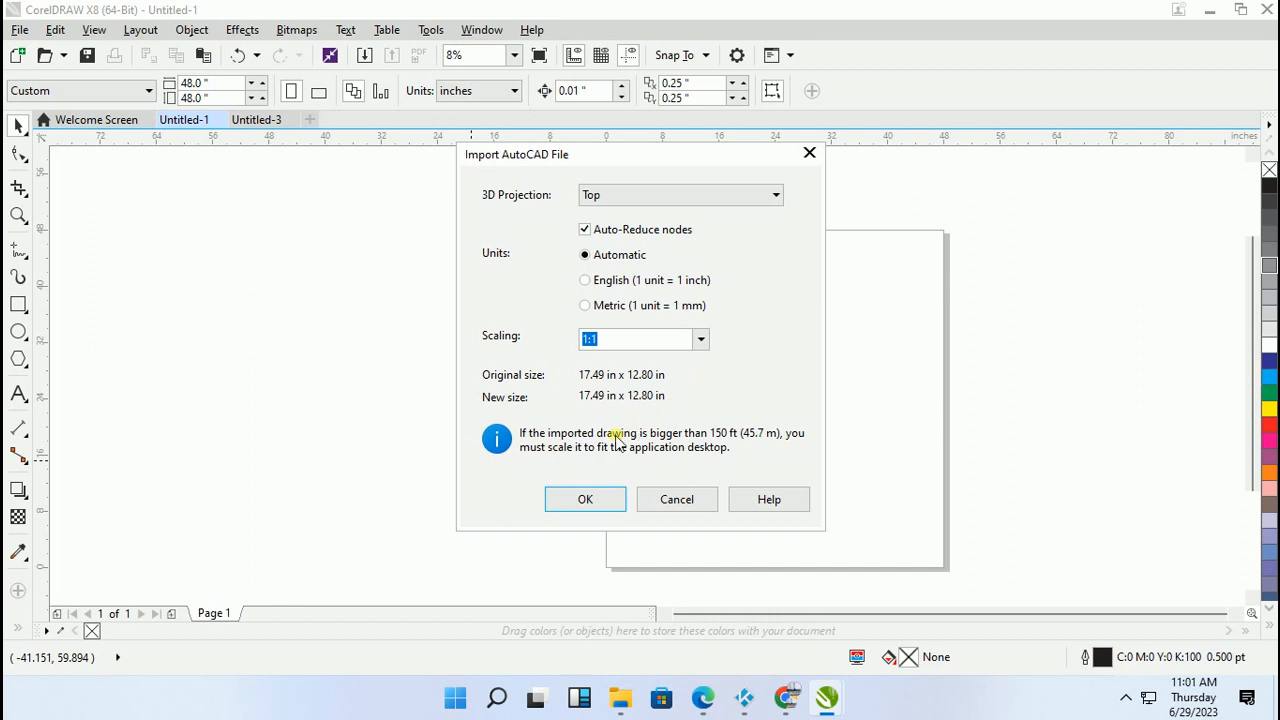
pyautogui.click(585, 499)
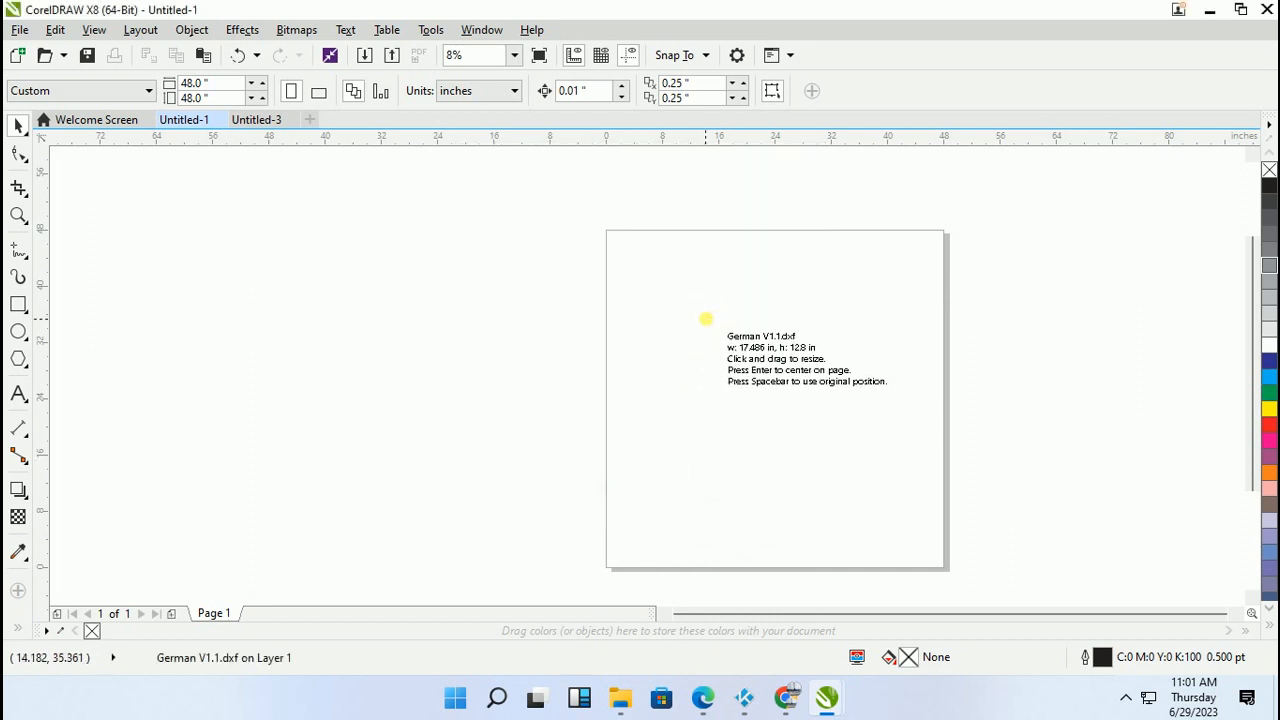
pyautogui.click(704, 316)
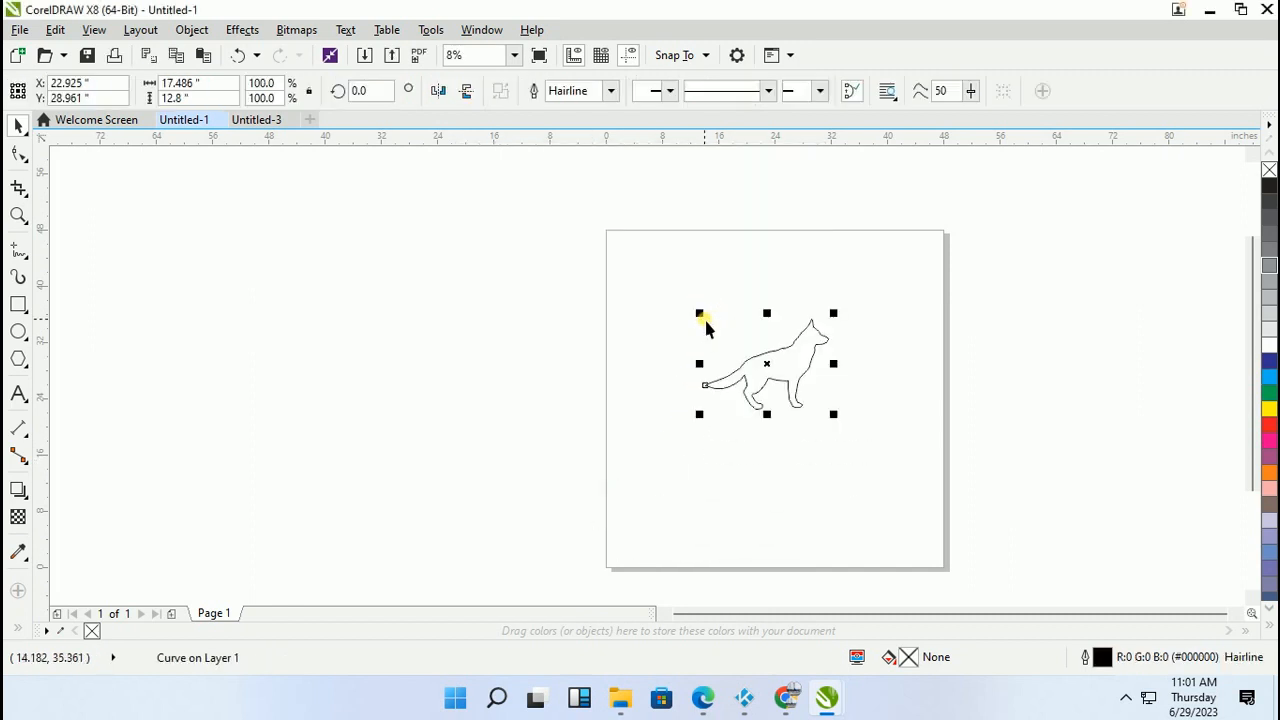
# Delete two surplus nodes along the dog's back and one on its neck, and inspect the front paw's outline
pyautogui.doubleClick(806, 384)
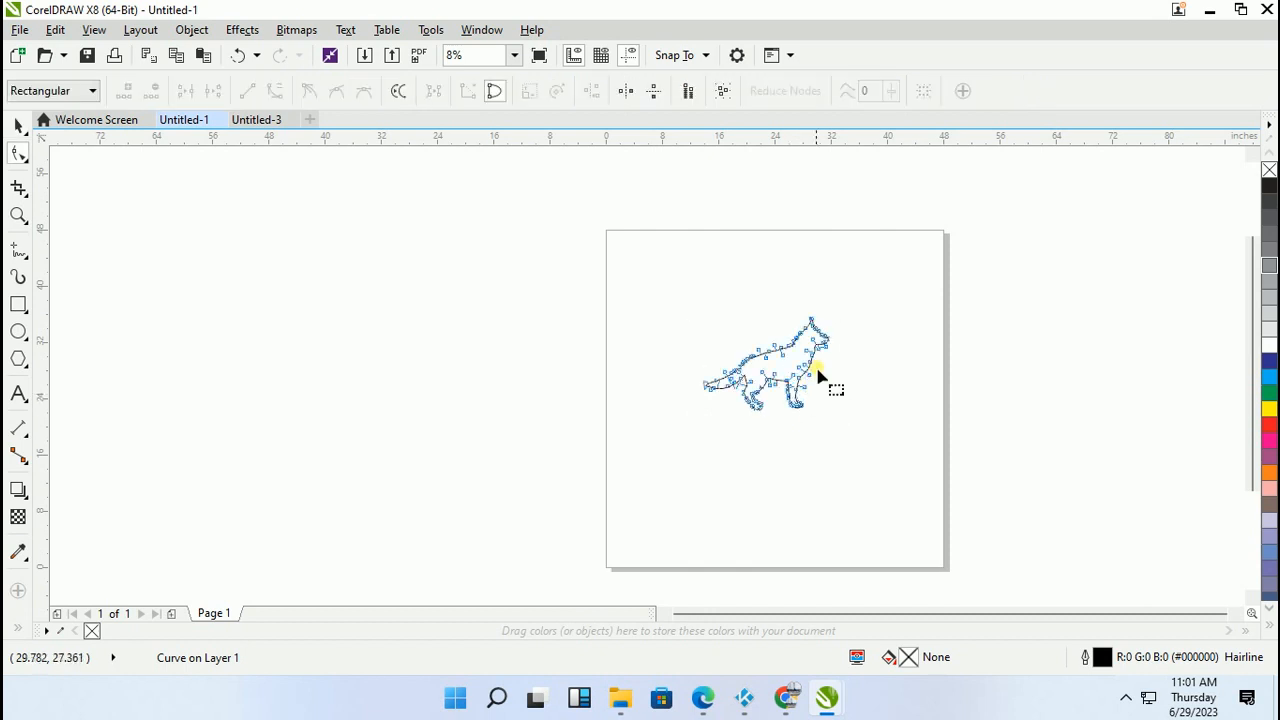
pyautogui.scroll(5, 805, 360)
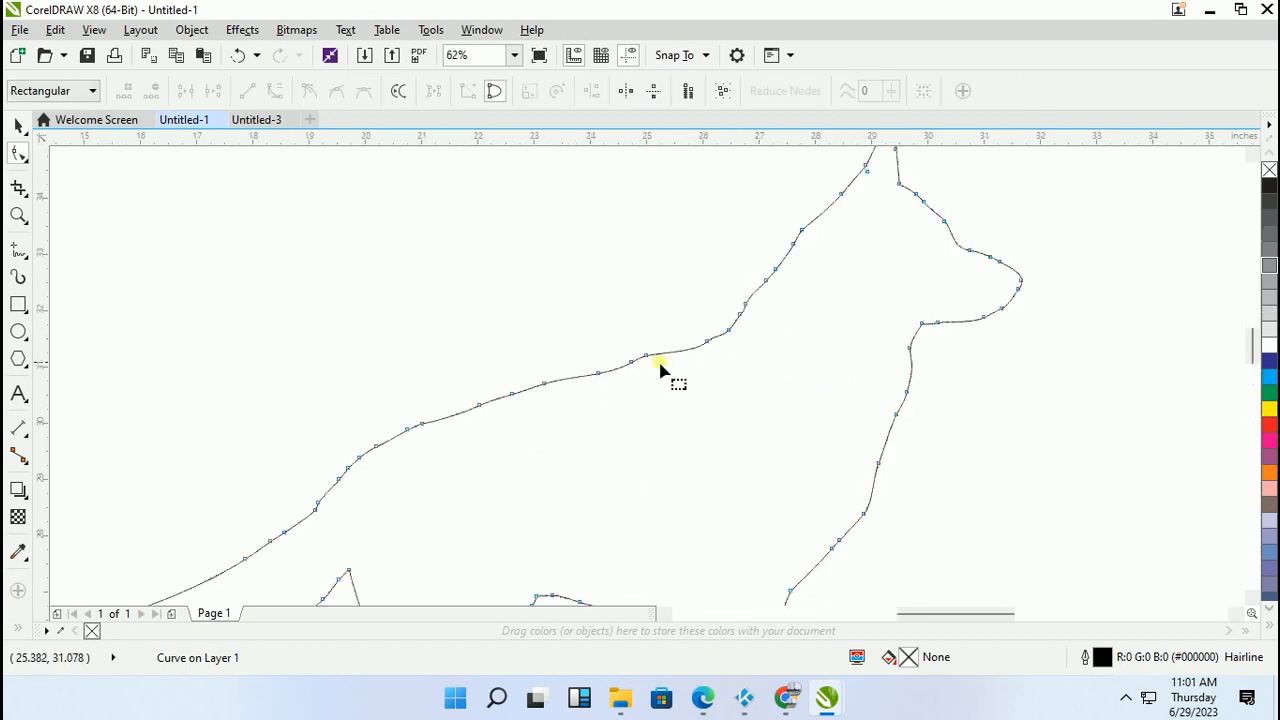
pyautogui.click(516, 396)
pyautogui.press('Delete')
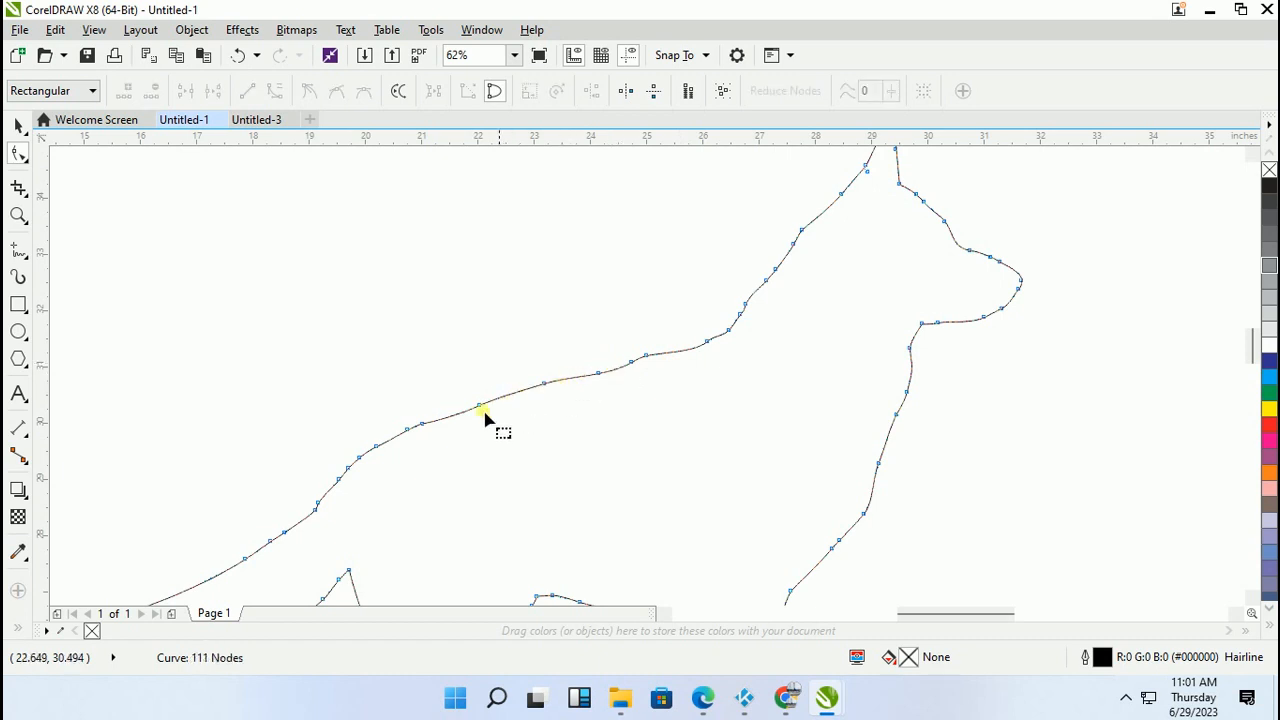
pyautogui.click(409, 431)
pyautogui.press('Delete')
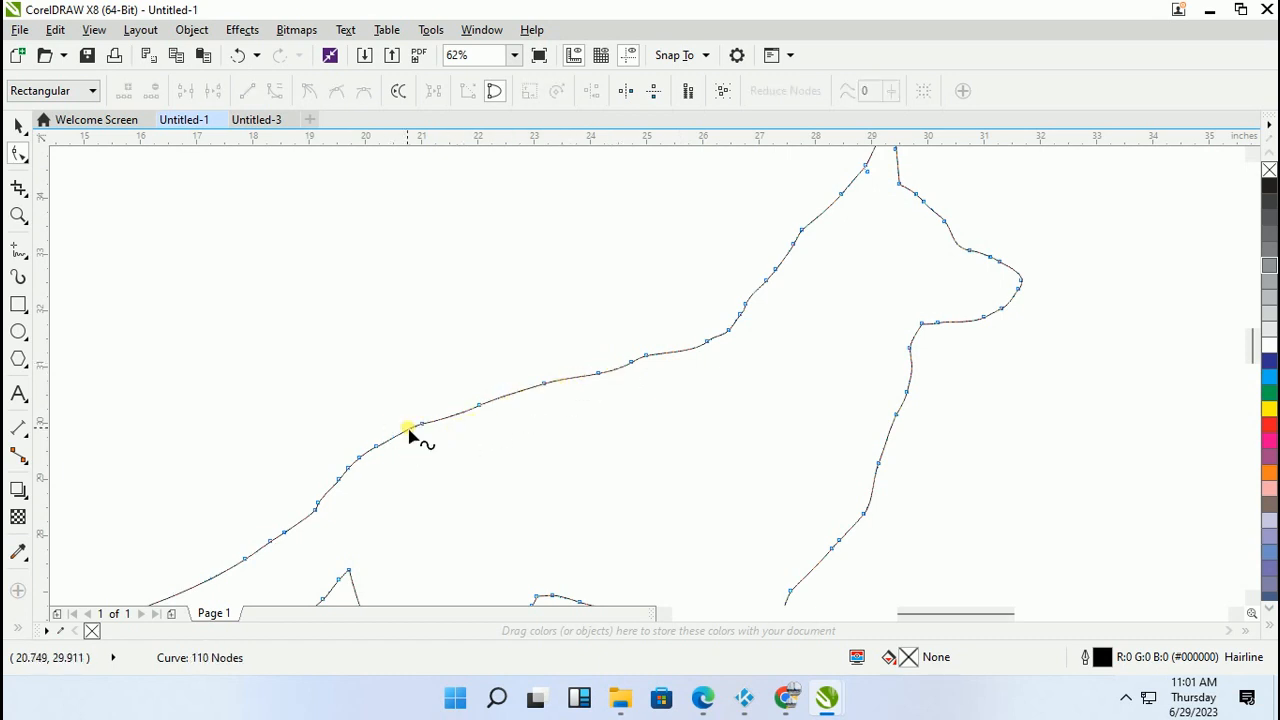
pyautogui.click(766, 281)
pyautogui.press('Delete')
pyautogui.scroll(-1, 690, 300)
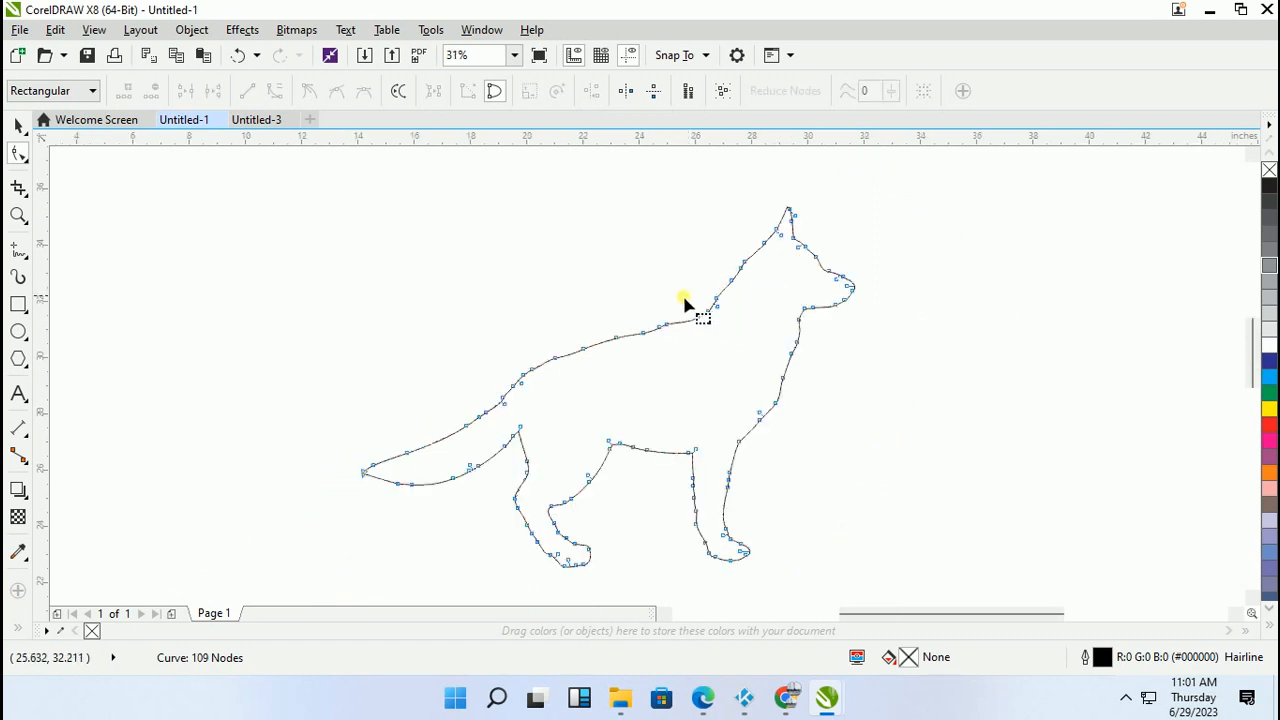
pyautogui.scroll(5, 740, 560)
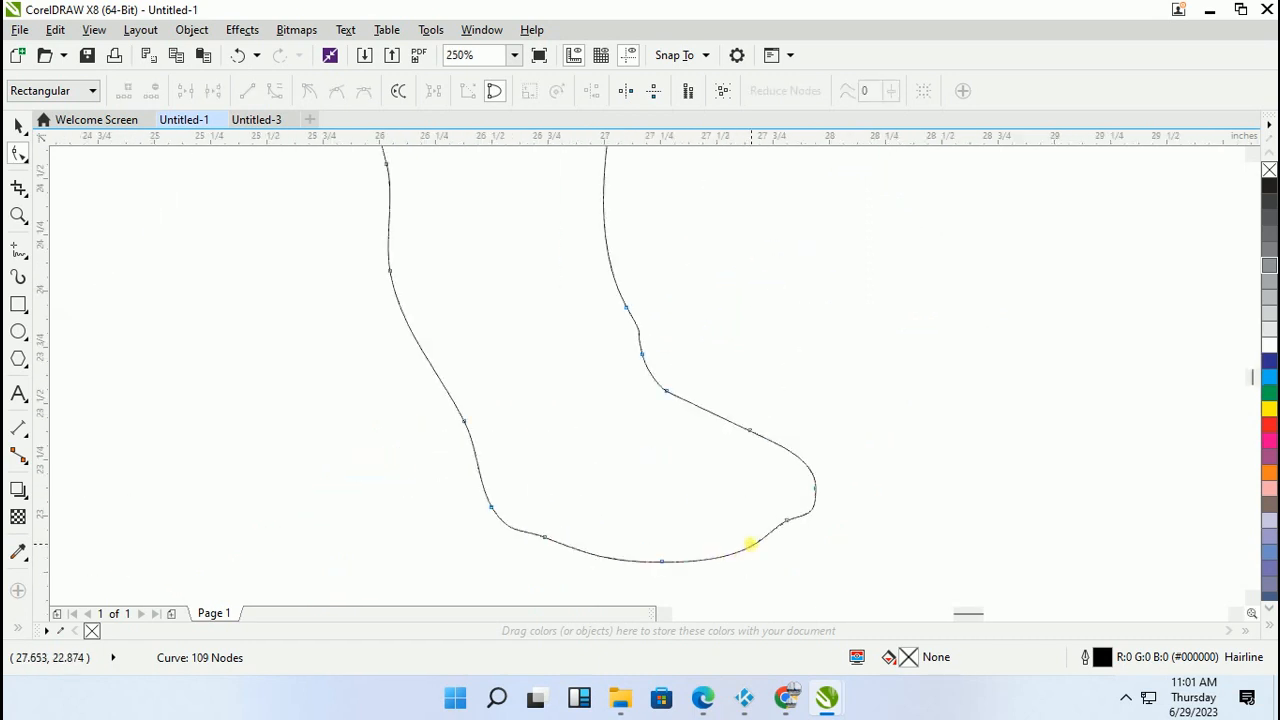
pyautogui.scroll(-4, 531, 503)
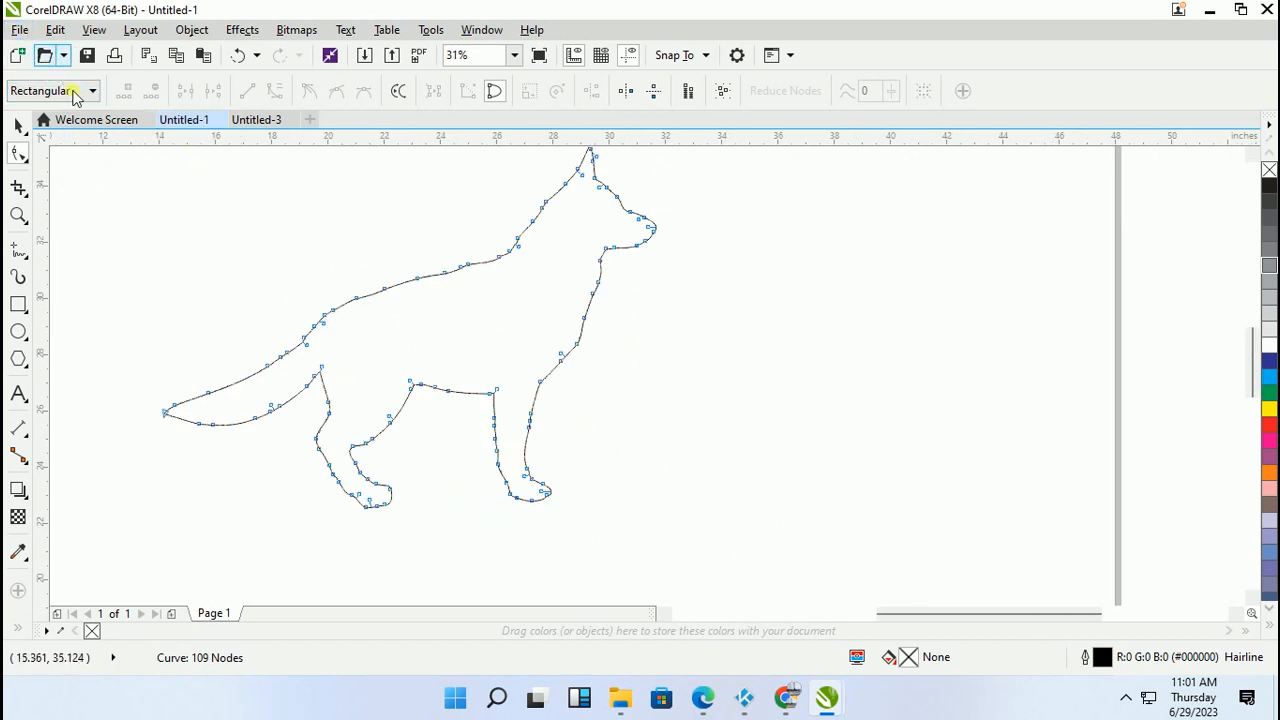
# Scale the dog outline proportionally to about 74% and move it to about X 27.2, Y 25.2 inches on the page
pyautogui.scroll(-2, 155, 193)
pyautogui.click(14, 127)
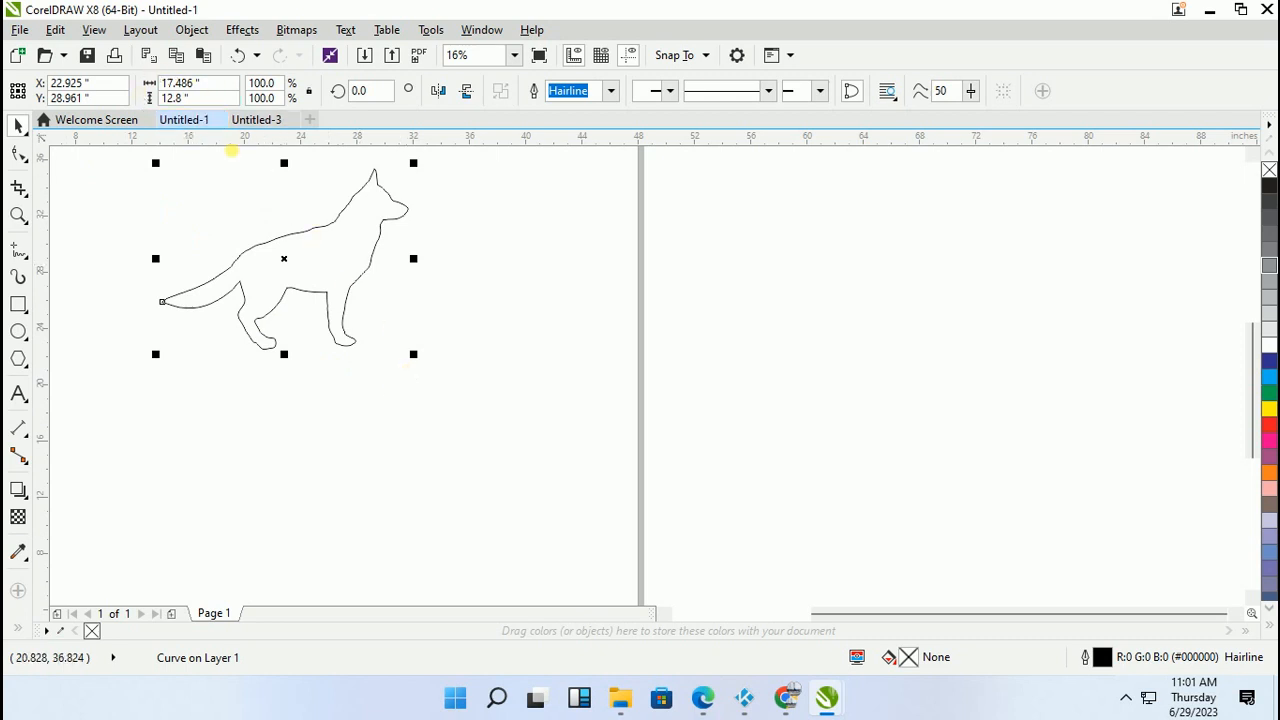
pyautogui.moveTo(413, 354); pyautogui.dragTo(346, 308)
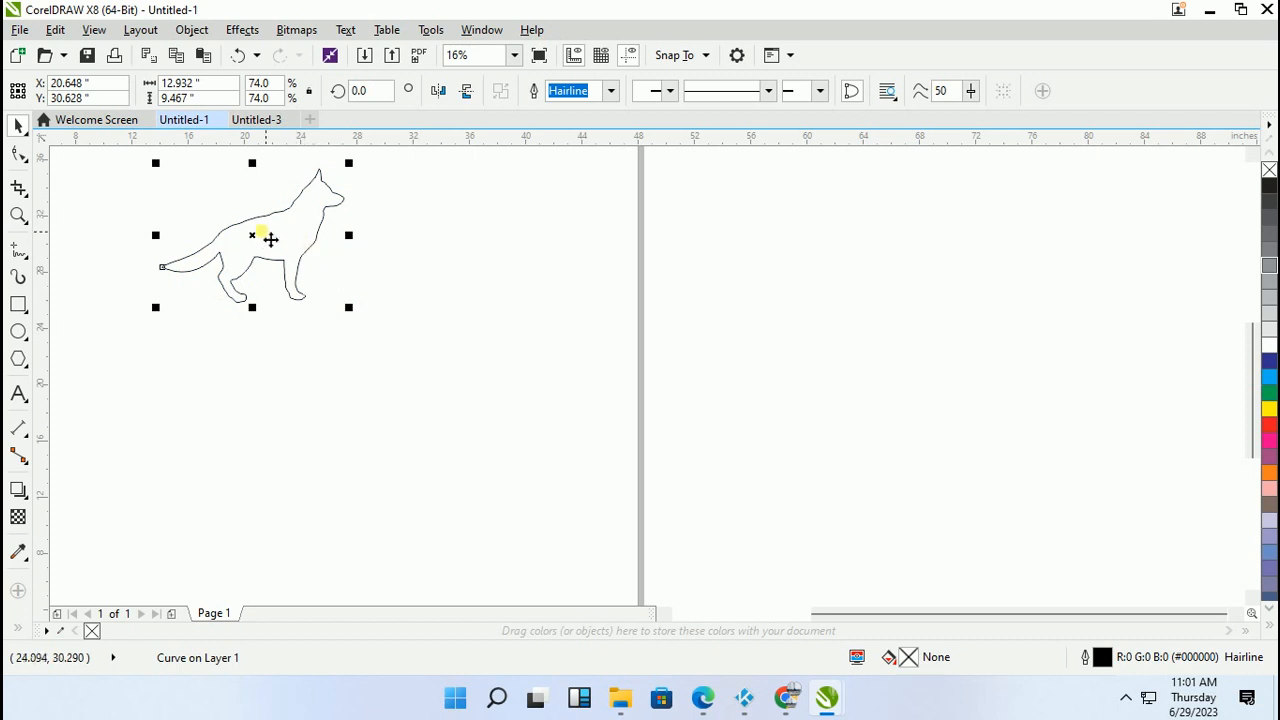
pyautogui.moveTo(251, 237); pyautogui.dragTo(340, 305)
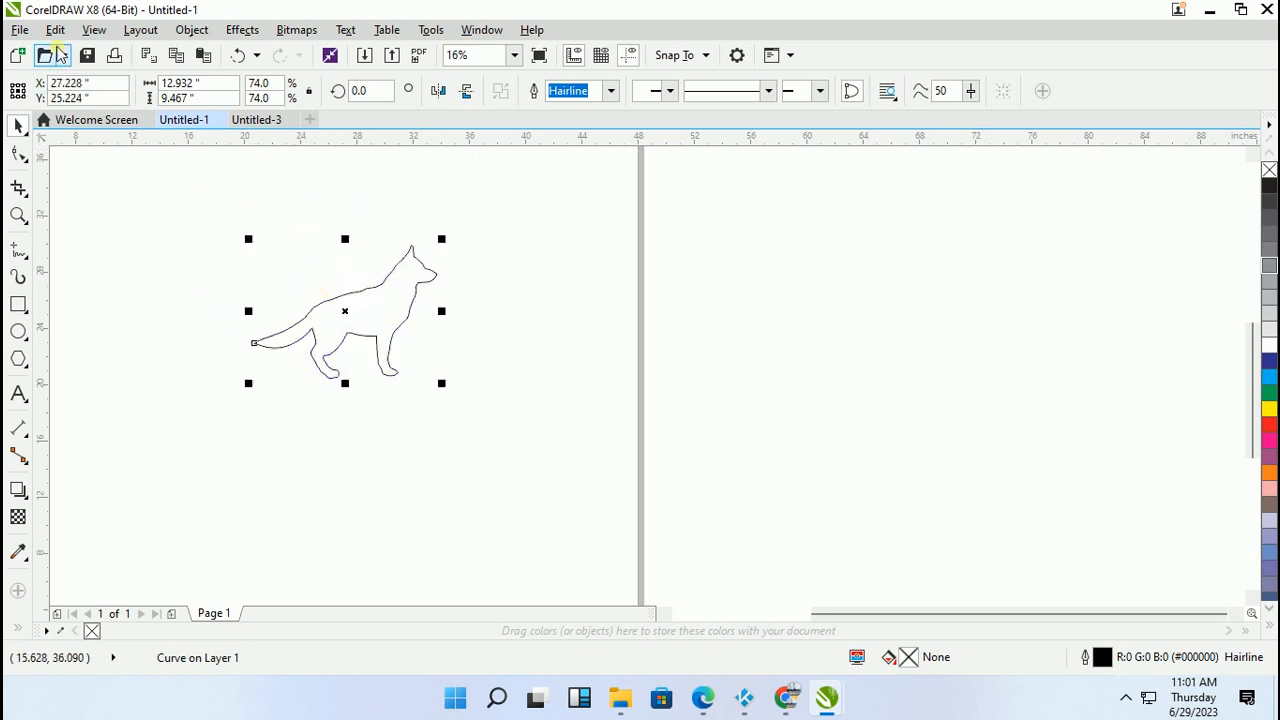
# Export the dog outline to New Volume (D:) as German V1.1 Rev 2 in DXF format, using AutoCAD 2008-2013 and inches
pyautogui.click(22, 31)
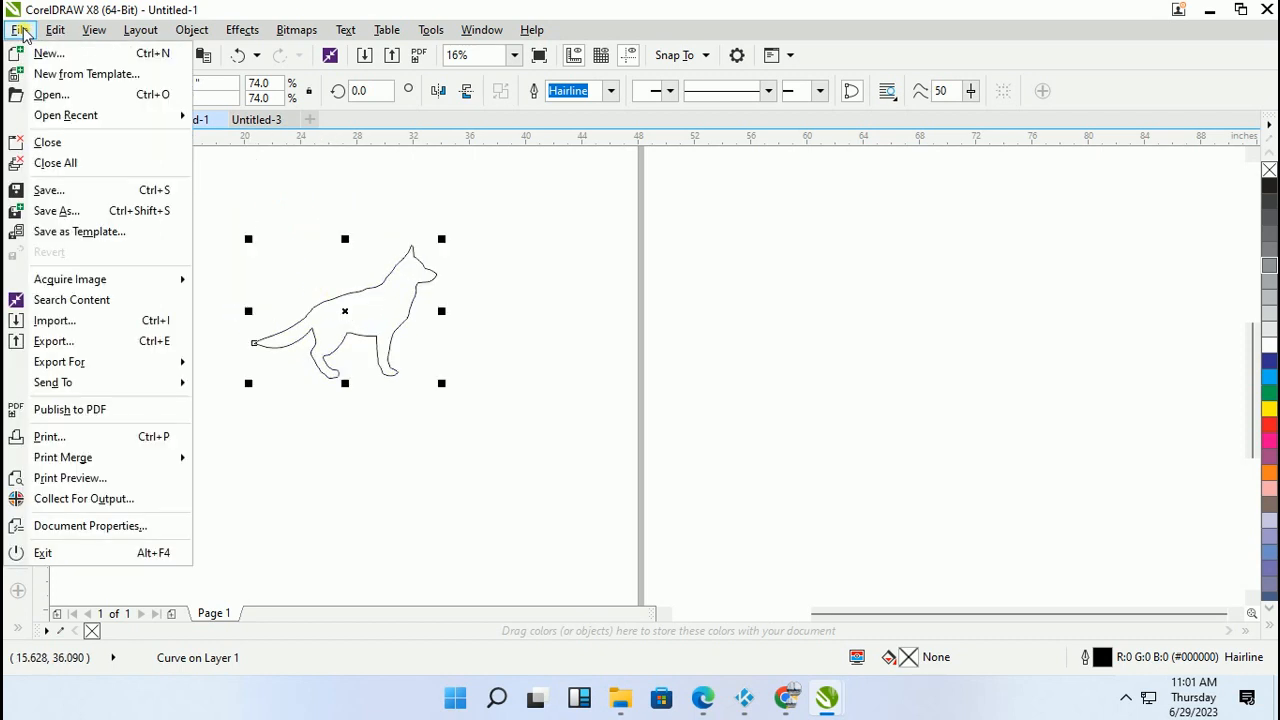
pyautogui.click(45, 341)
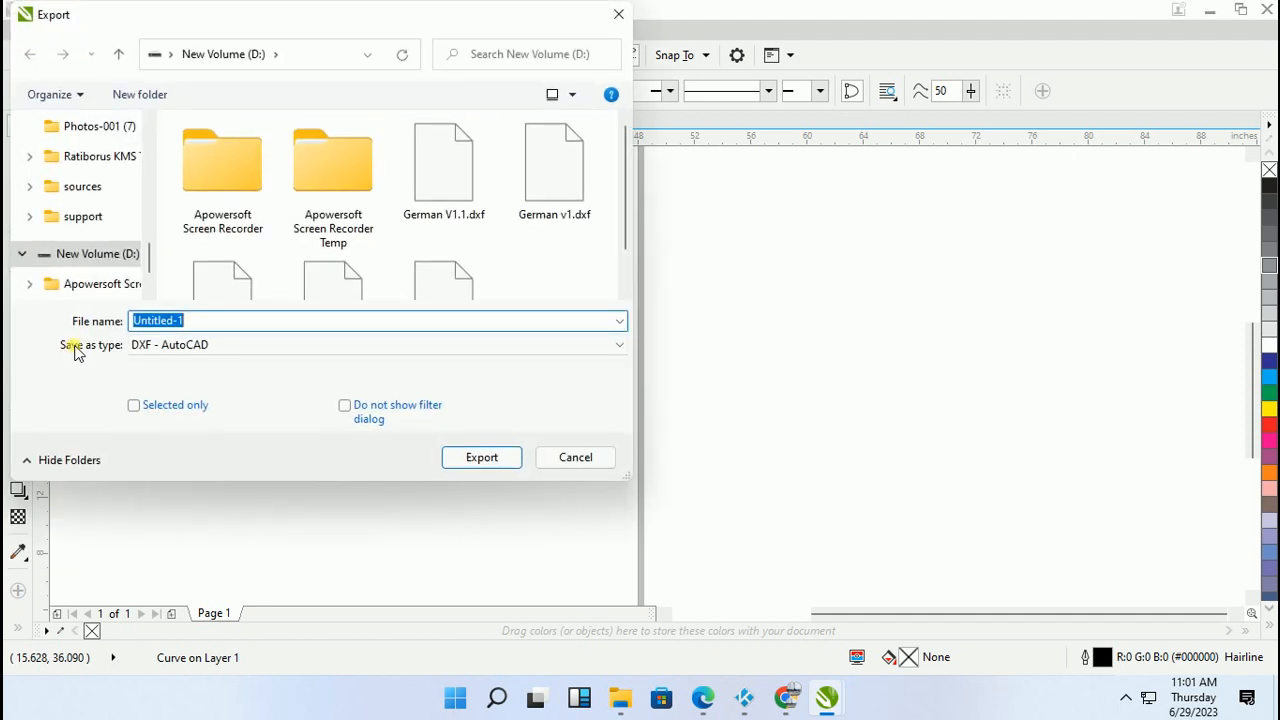
pyautogui.write('German ')
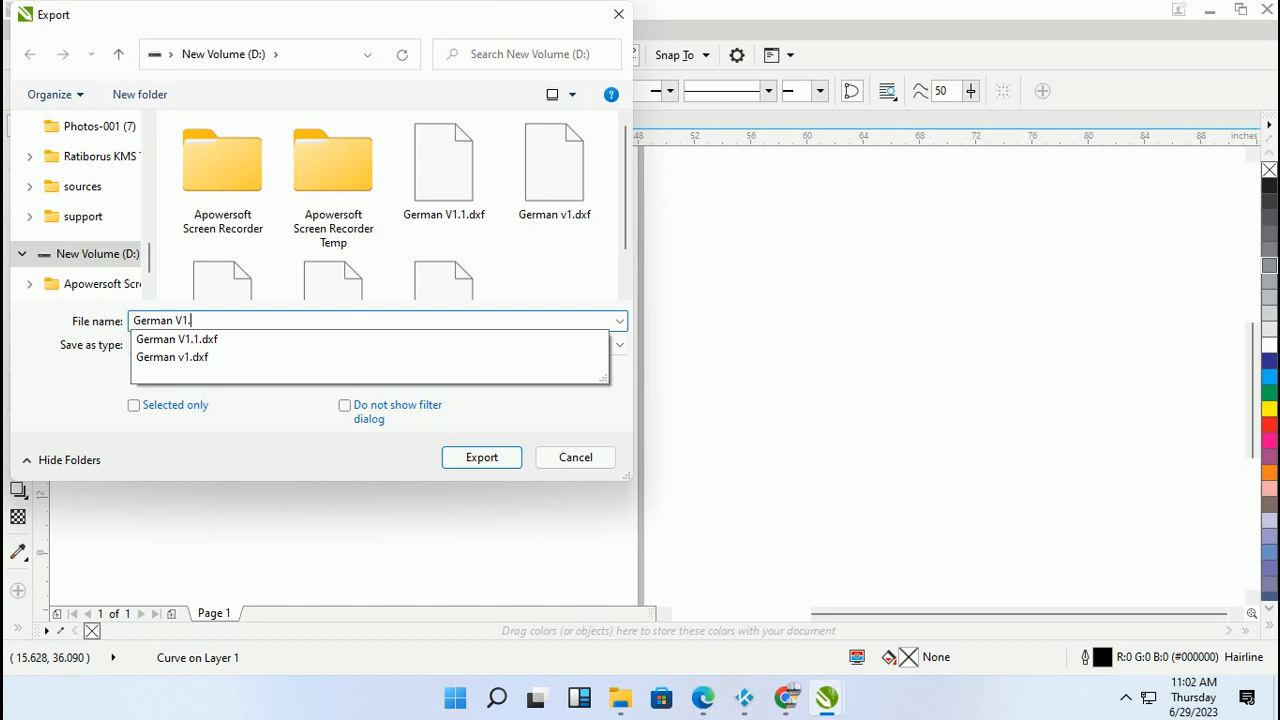
pyautogui.write('V1.1 Rev 2')
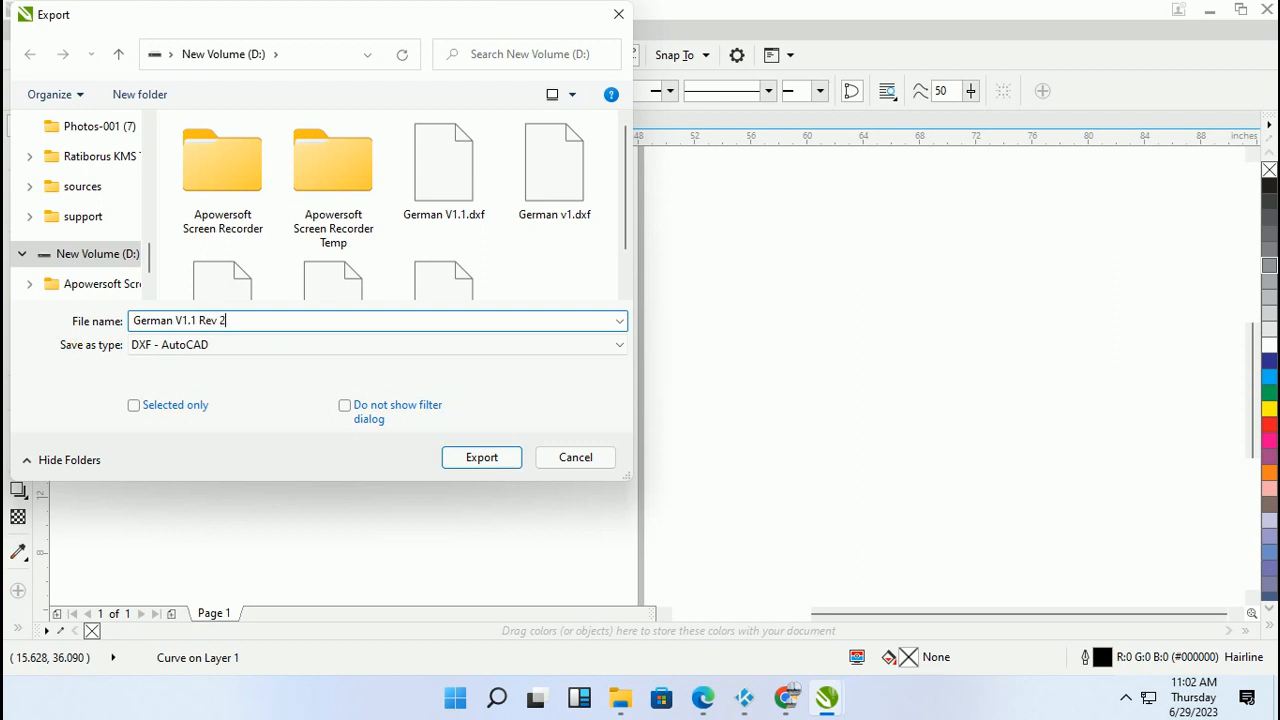
pyautogui.click(478, 457)
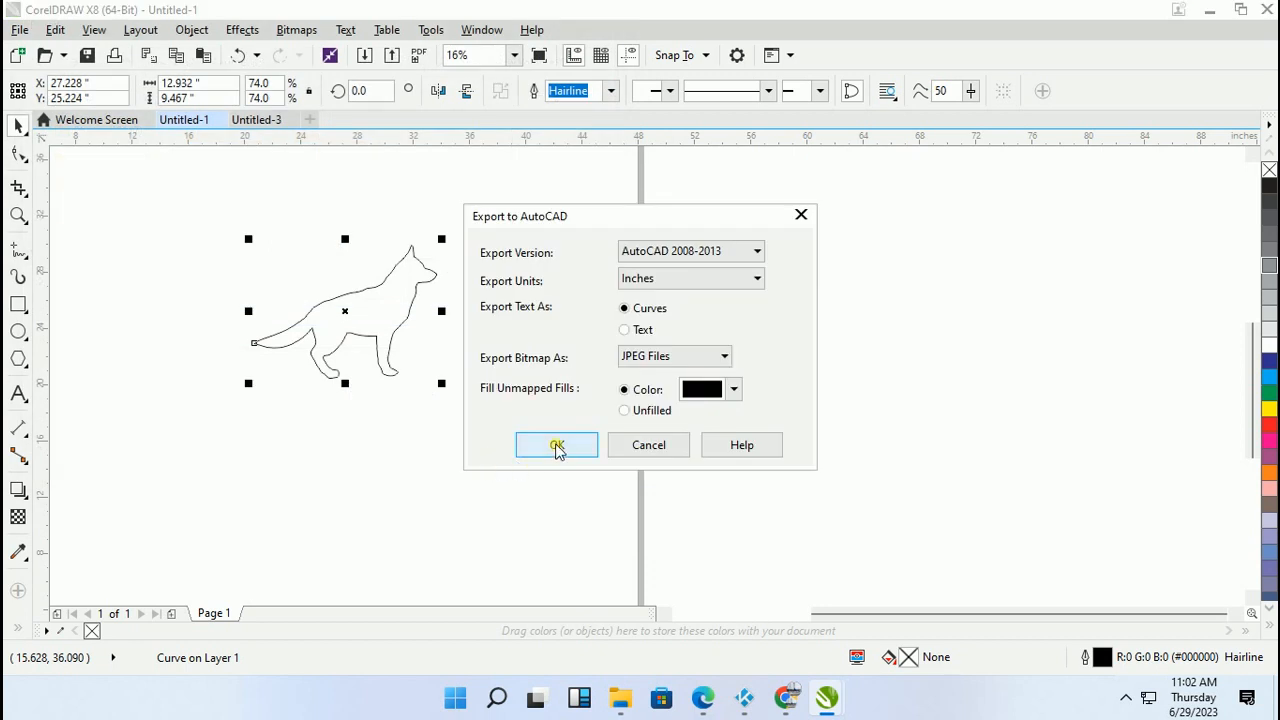
pyautogui.click(557, 447)
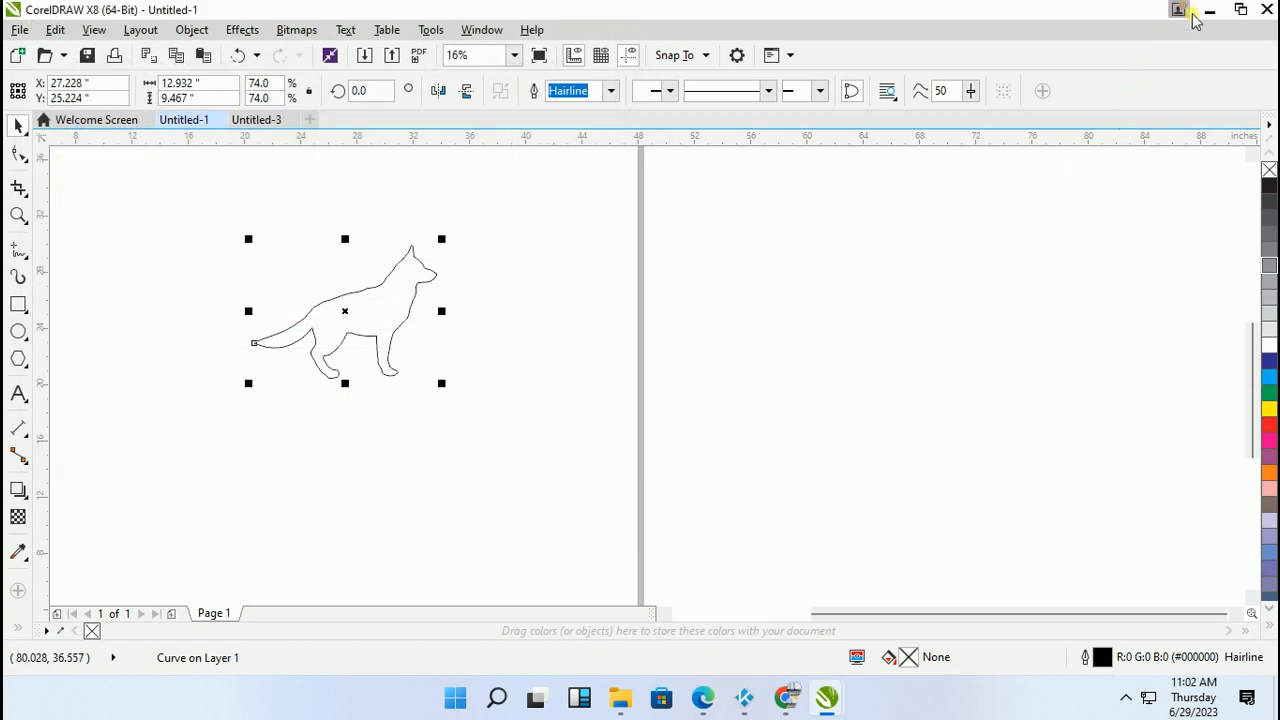